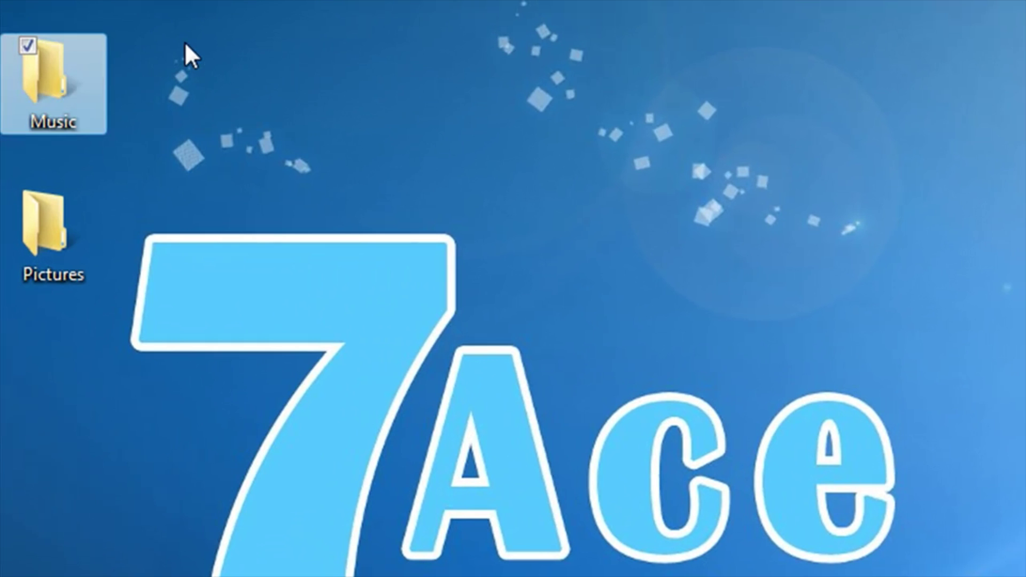
Select the ICOFormat.8bi and ICOFormat64.8bi plug-in files on the desktop
left_click(185, 43)
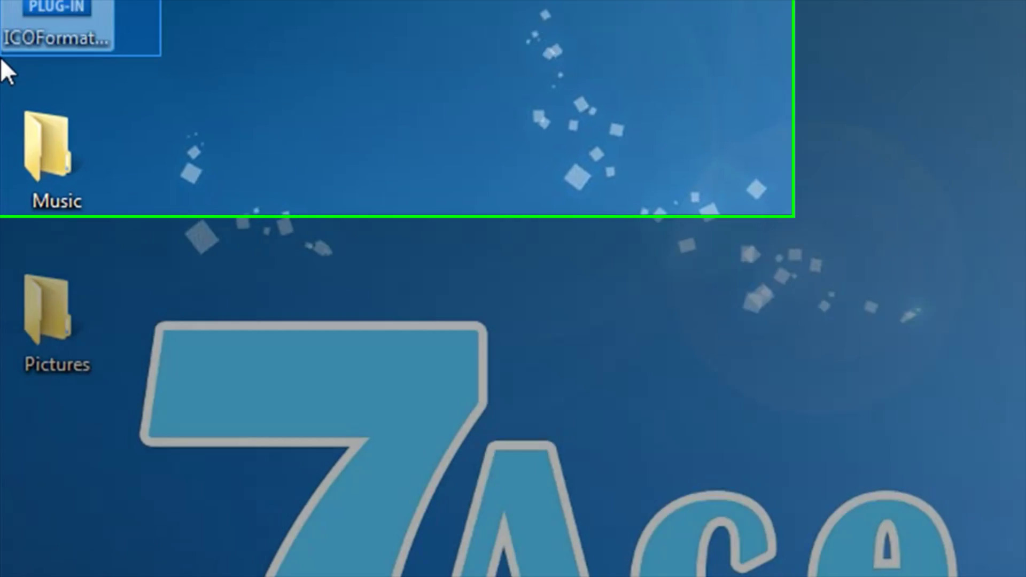
left_click_drag(206, 32, 188, 338)
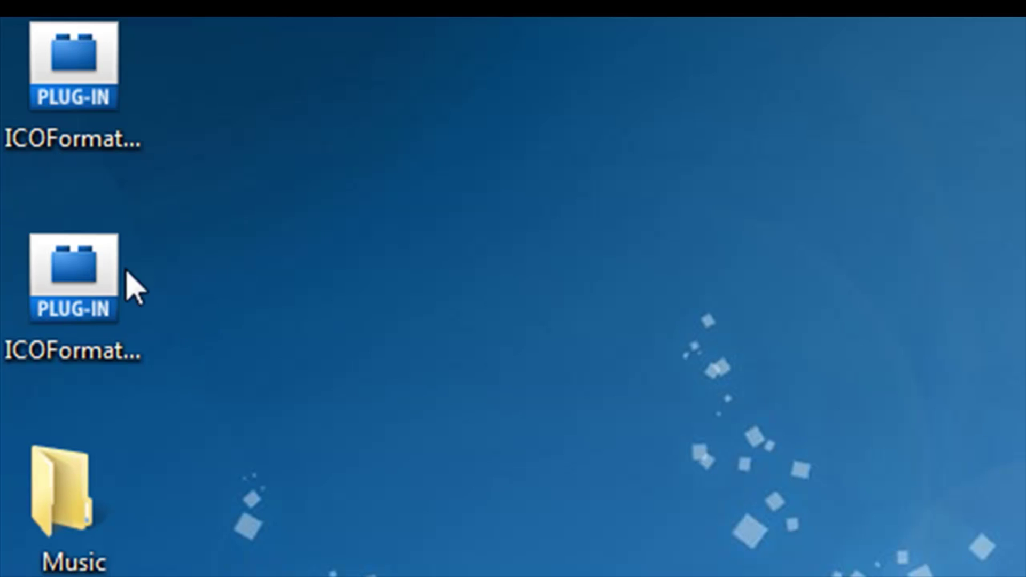
left_click(62, 75)
left_click(126, 328)
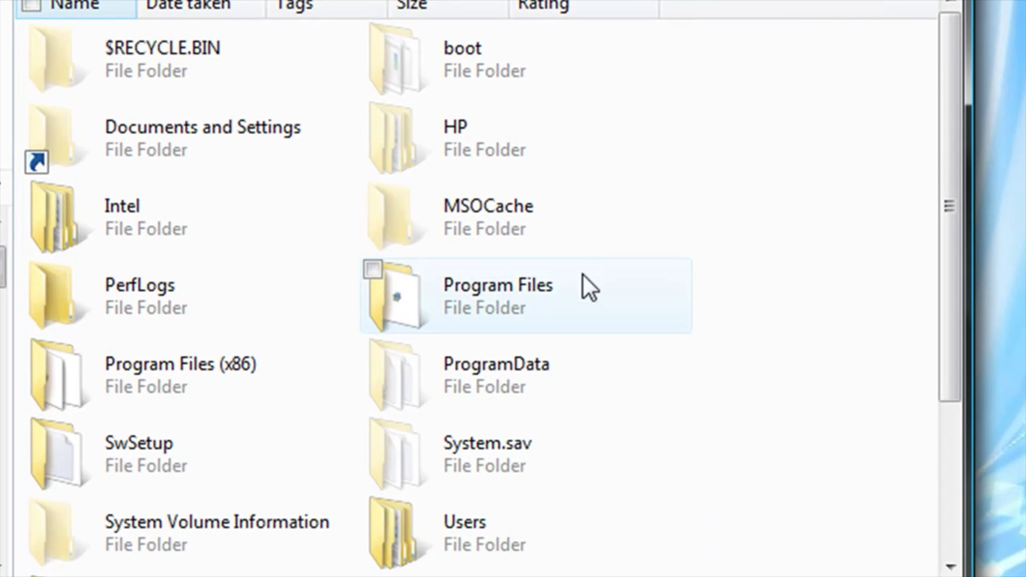
Browse to Program Files > Adobe > Adobe Photoshop CS4 (64 Bit) > Plug-ins > File Formats and open a Computer window
double_click(582, 278)
double_click(190, 29)
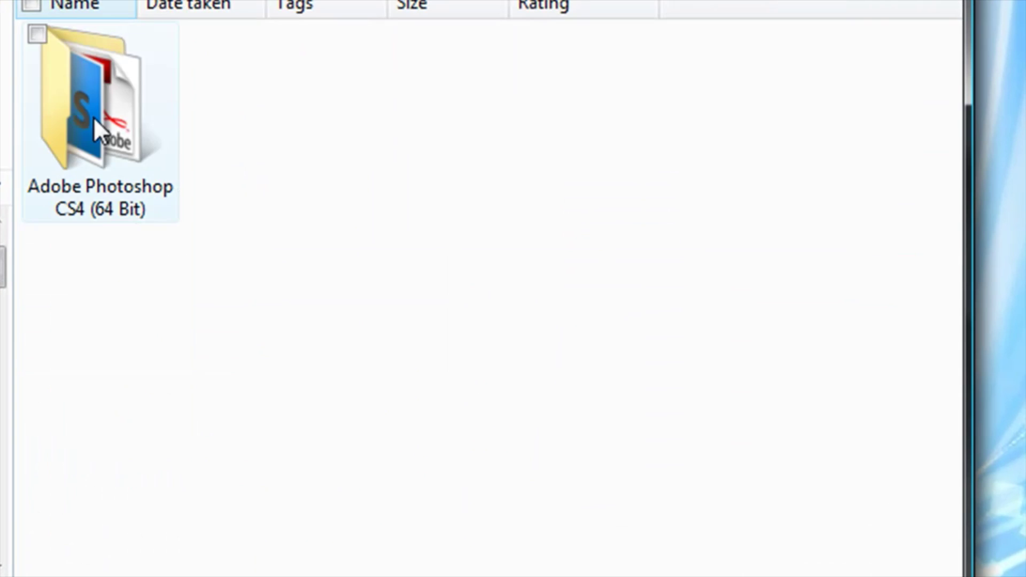
double_click(96, 116)
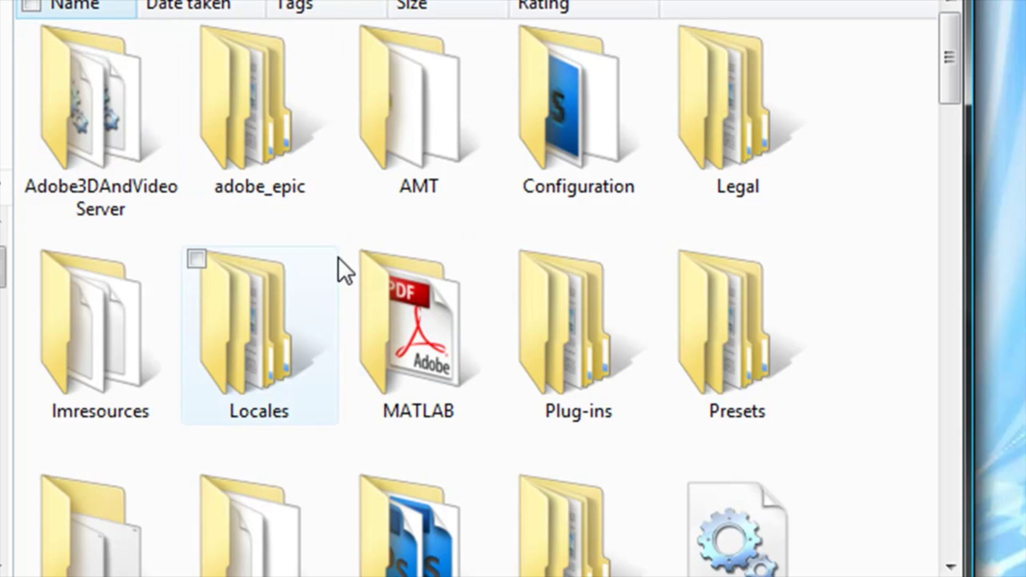
double_click(621, 368)
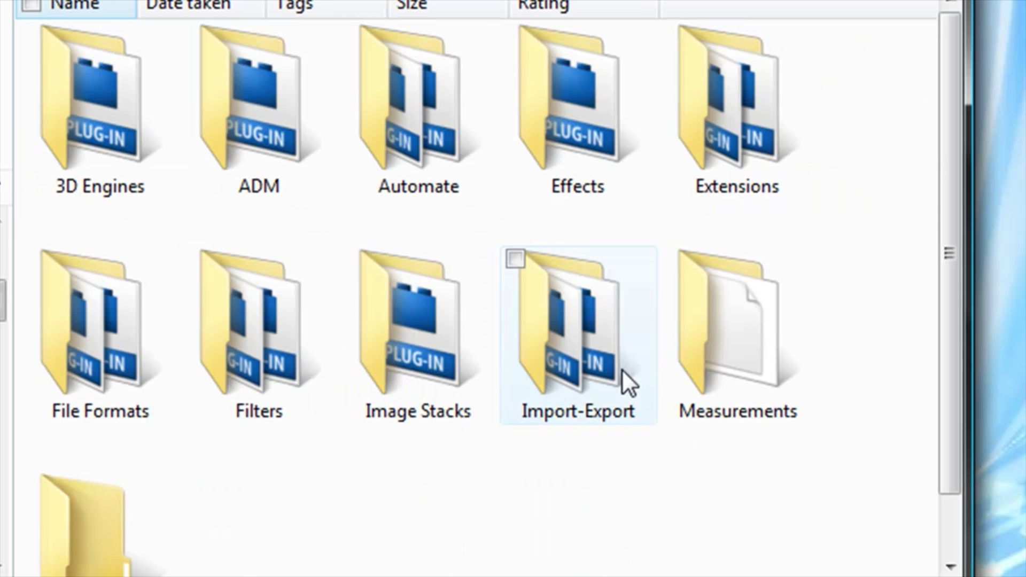
double_click(87, 324)
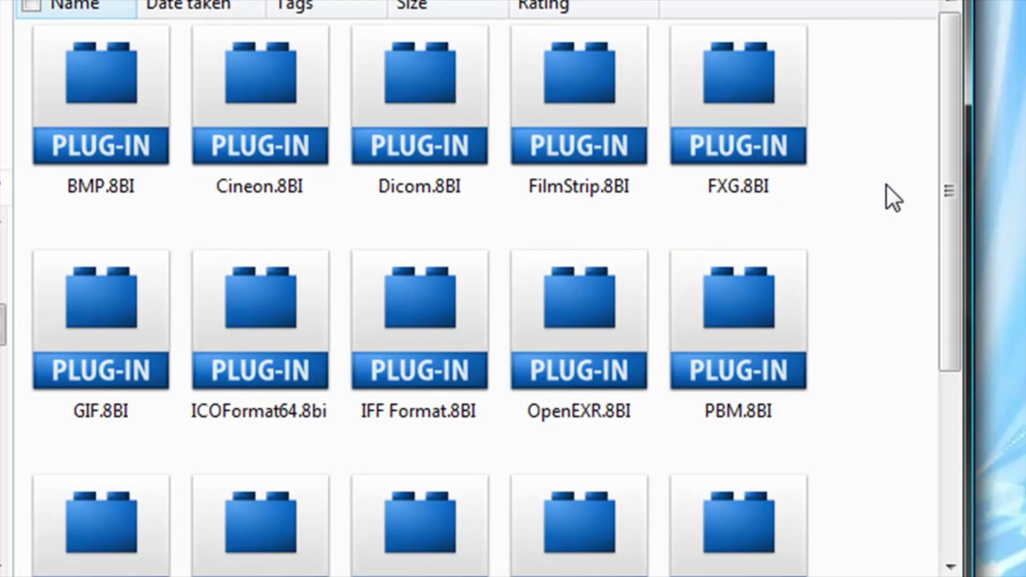
scroll(887, 185, "down", 3)
scroll(887, 184, "up", 3)
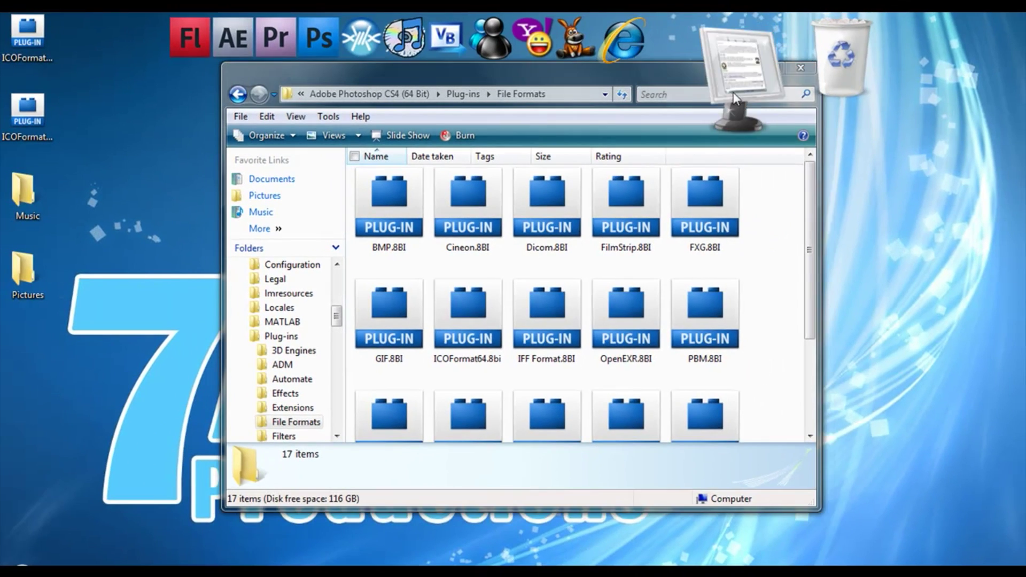
key("super+e")
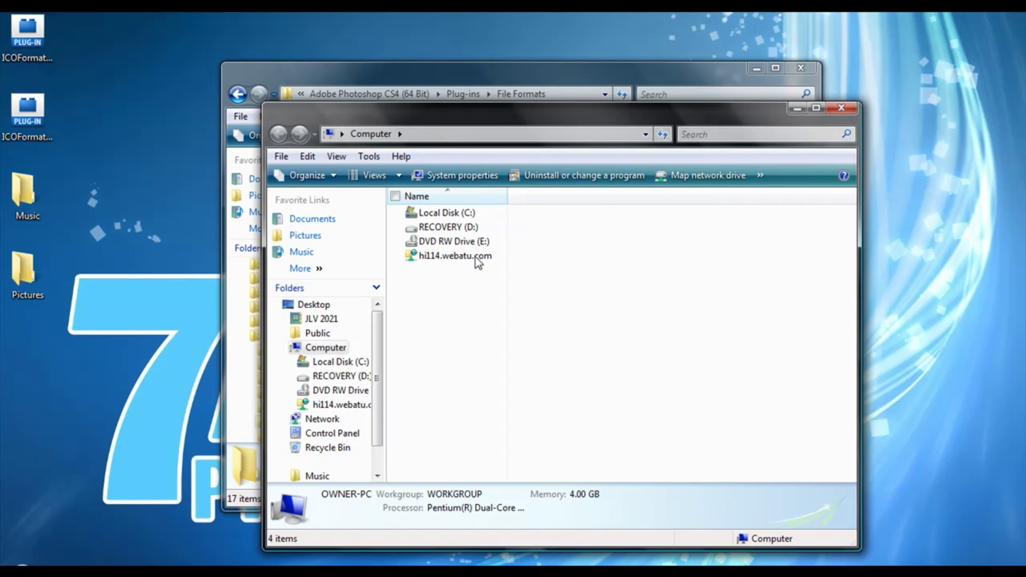
Confirm the system is 64-bit, then copy ICOFormat64.8bi into the File Formats folder
left_click(454, 176)
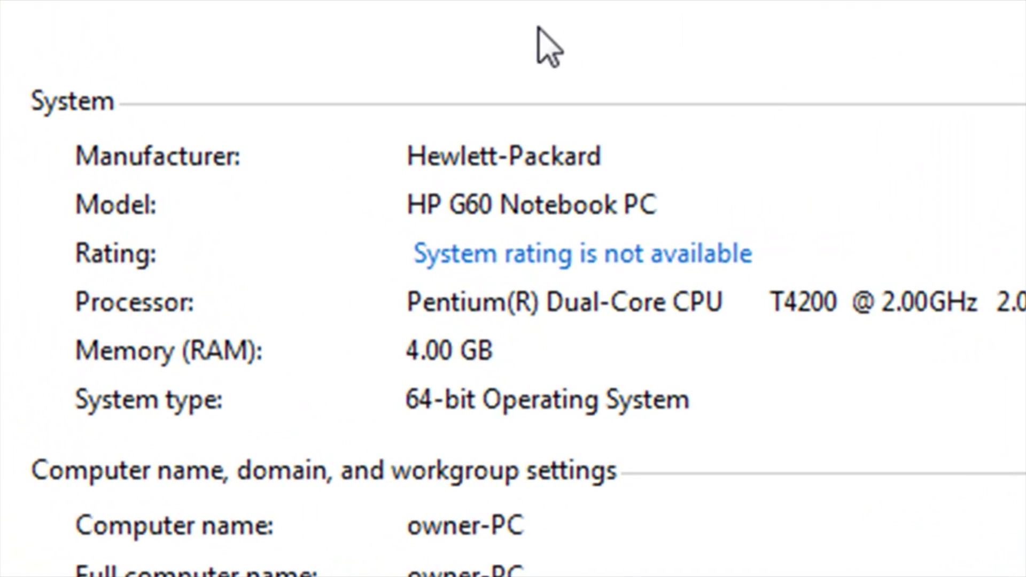
scroll(548, 42, "down", 2)
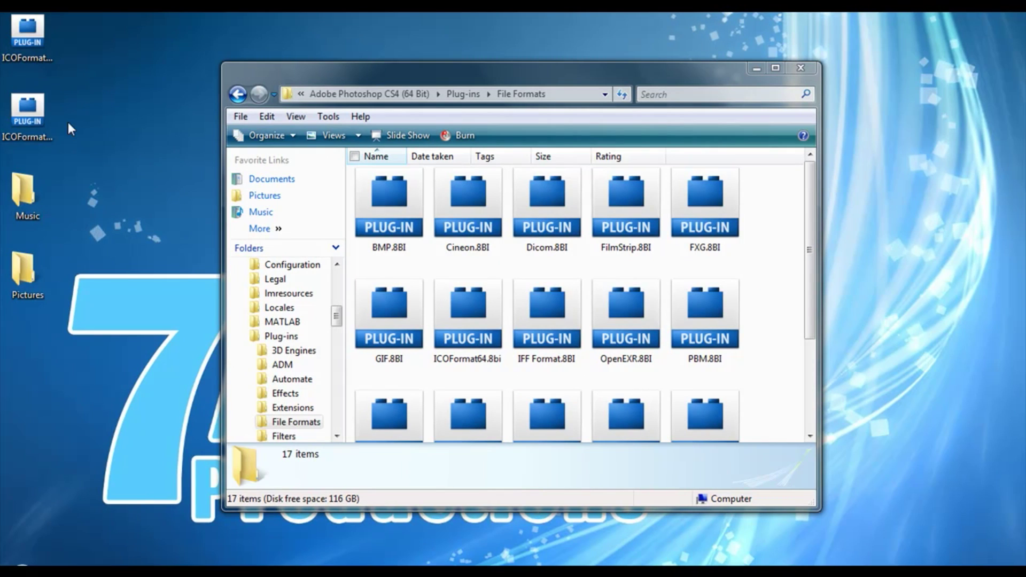
left_click_drag(29, 115, 374, 238)
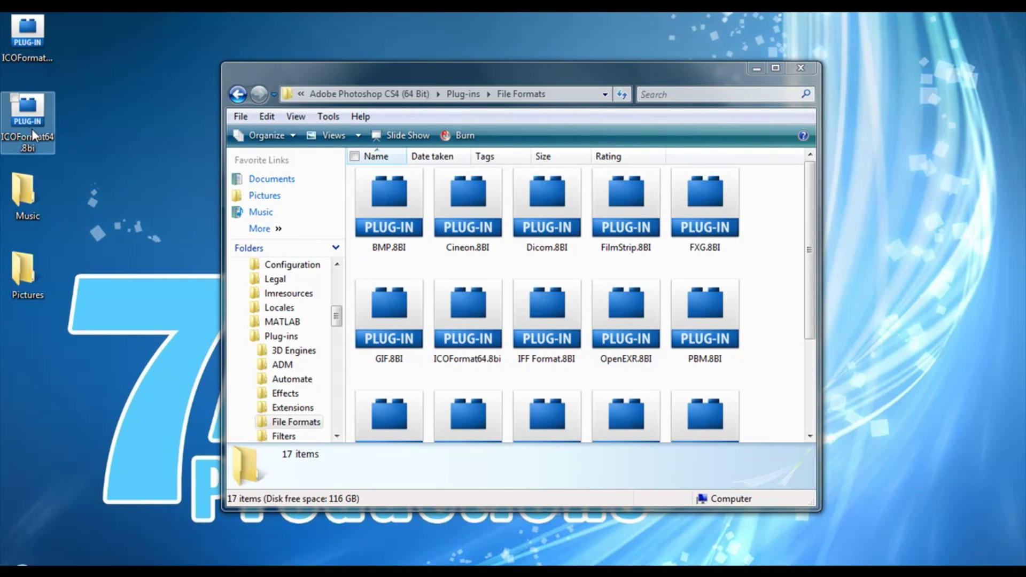
mouse_move(22, 118)
left_mouse_down()
mouse_move(808, 310)
mouse_move(22, 115)
left_mouse_up()
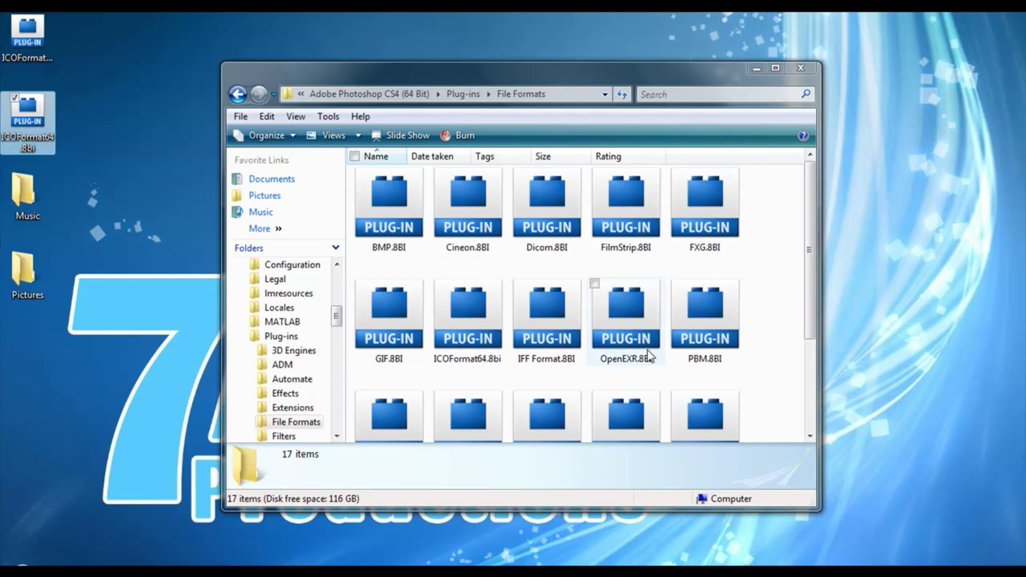
left_click(461, 356)
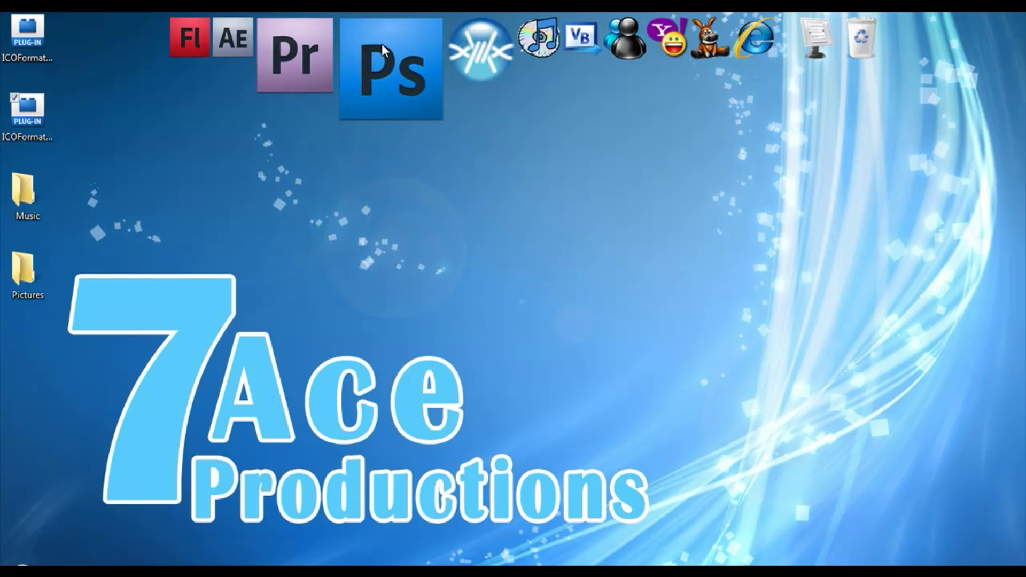
Switch to Photoshop and create a new 256 × 256 pixel document
mouse_move(176, 568)
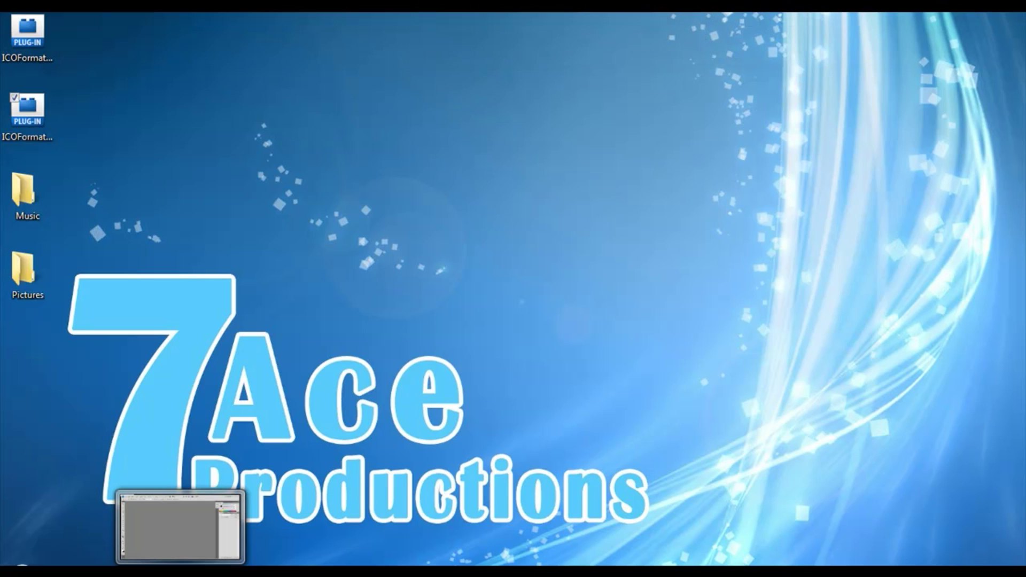
left_click(179, 526)
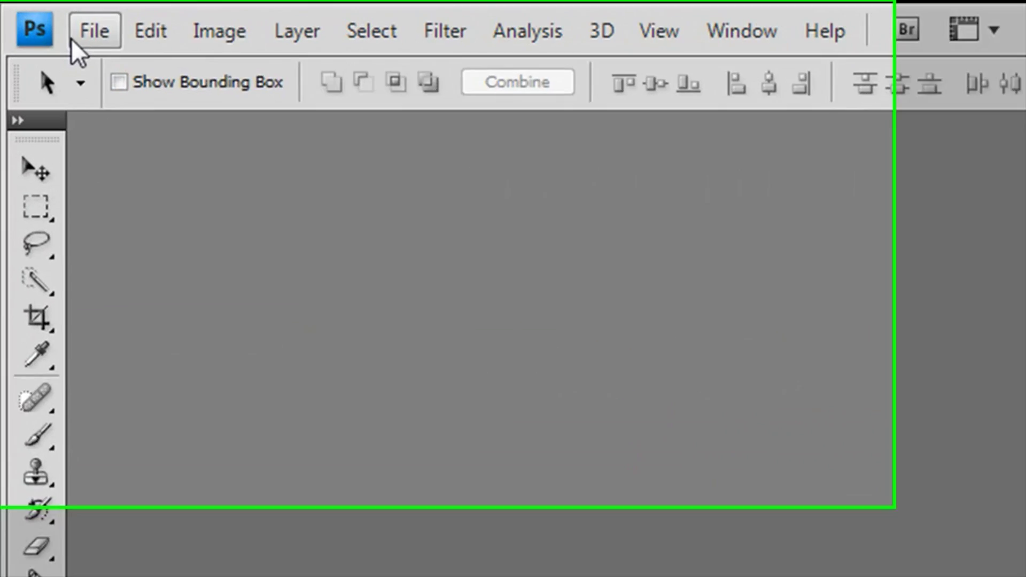
left_click(44, 25)
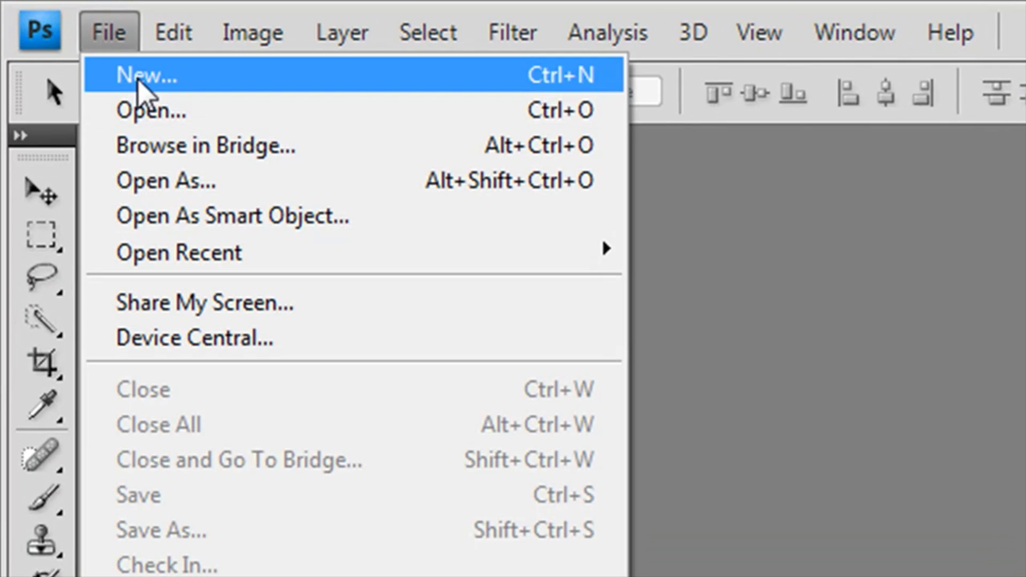
left_click(69, 45)
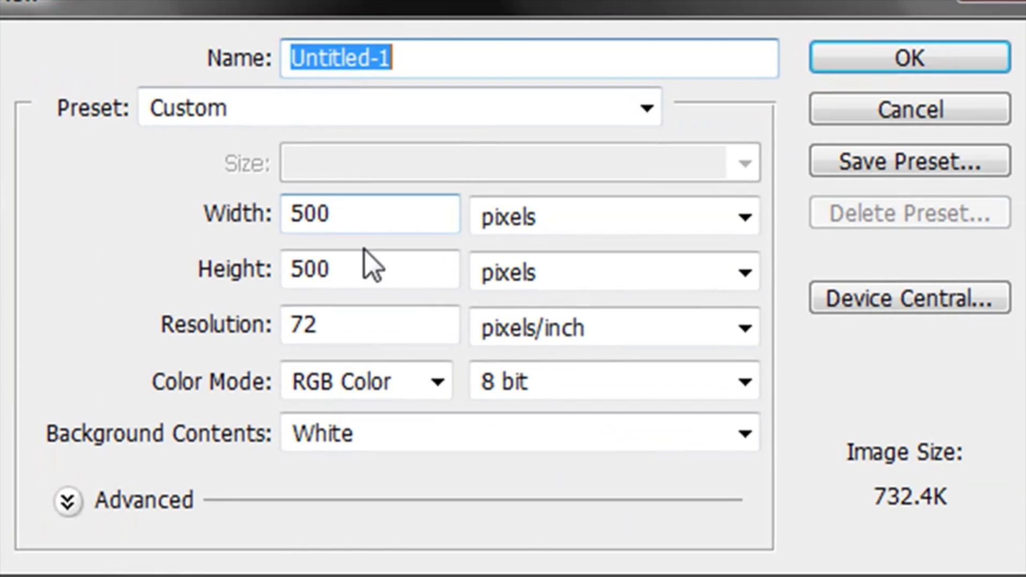
key("Tab")
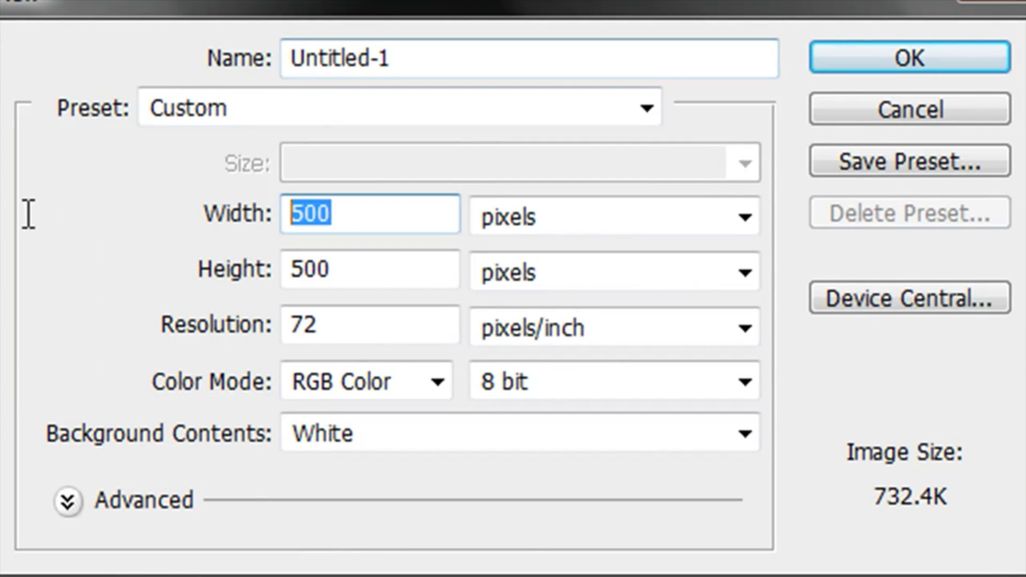
type("256")
key("Tab")
key("Tab")
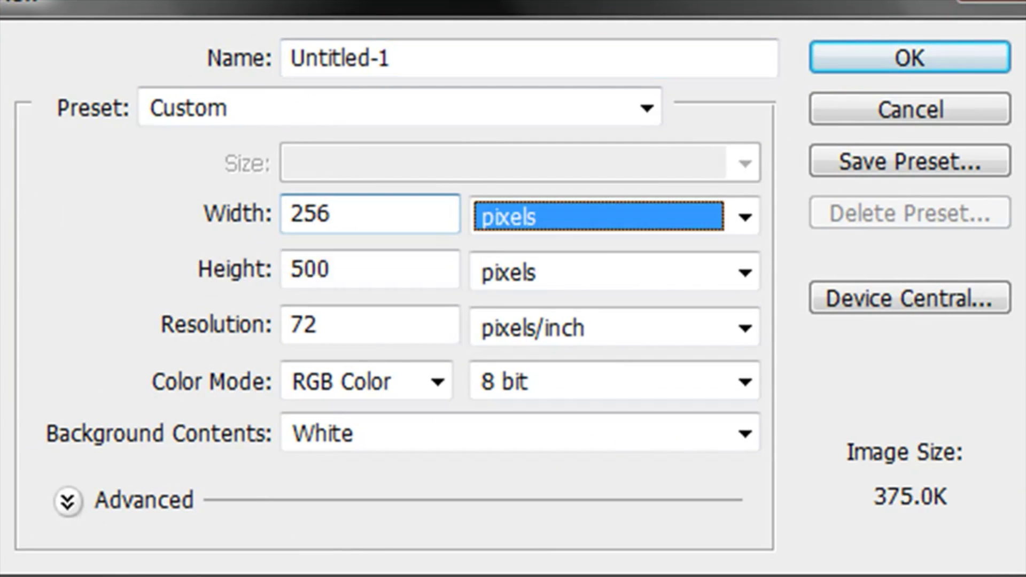
type("256")
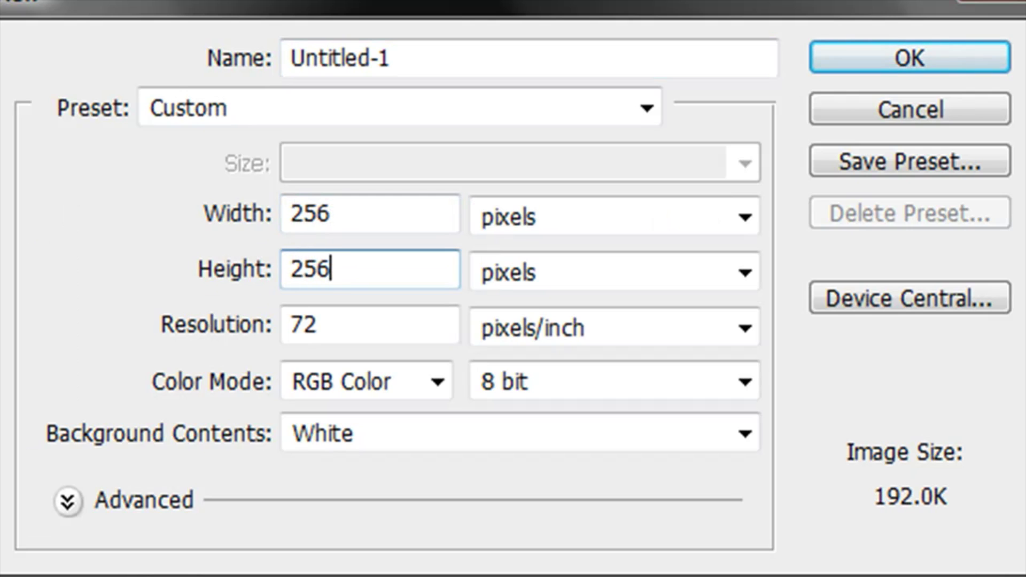
key("Return")
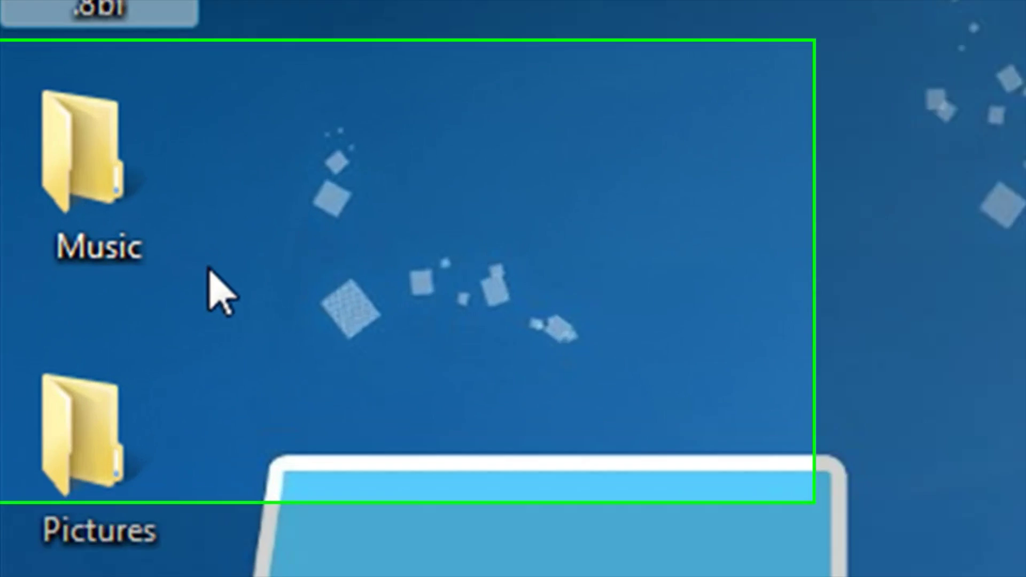
Convert the Background to Layer 0, add an empty Layer 1, and delete Layer 0
left_click(118, 163)
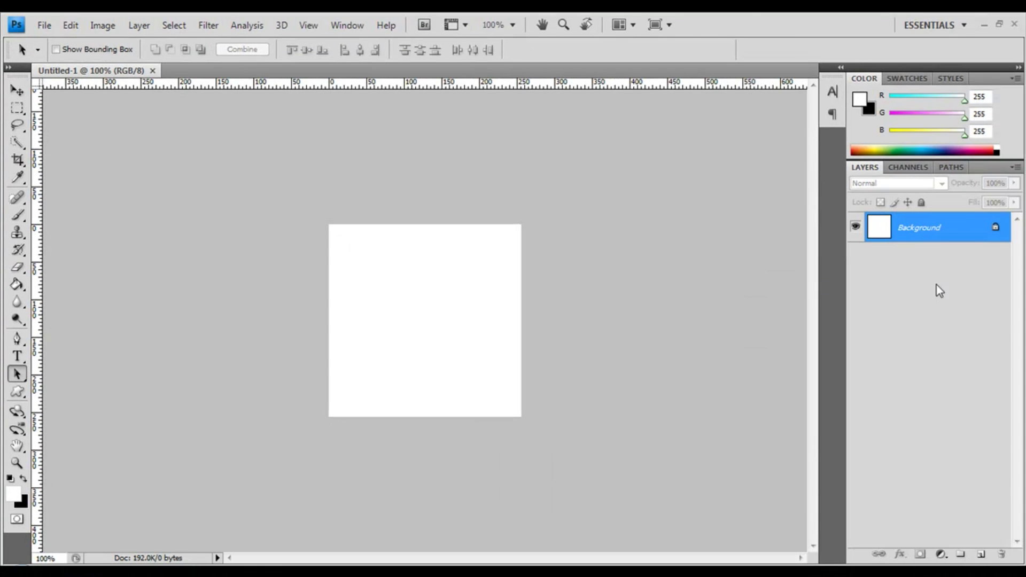
double_click(961, 238)
key("Return")
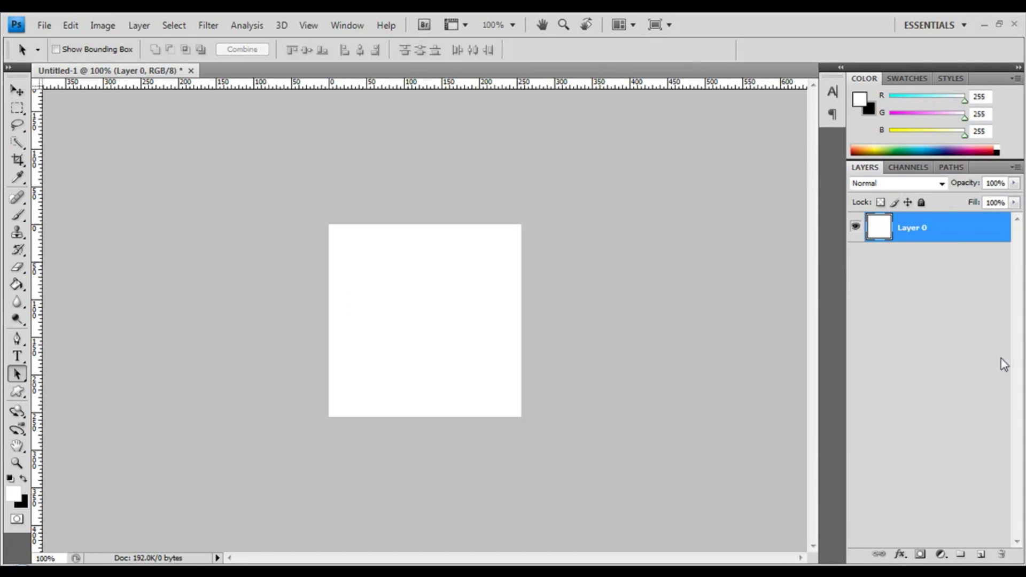
left_click(979, 556)
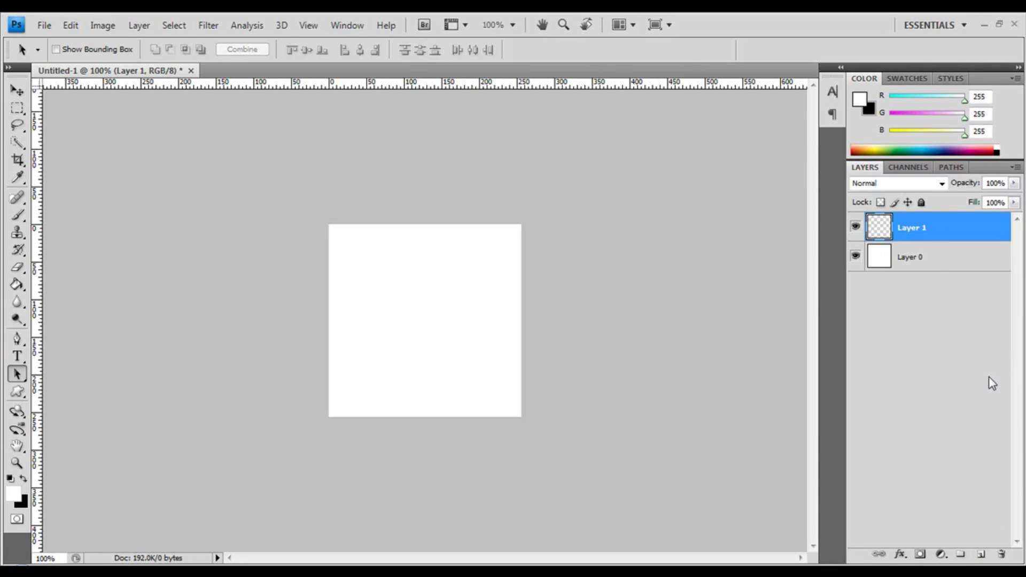
left_click(942, 261)
key("Delete")
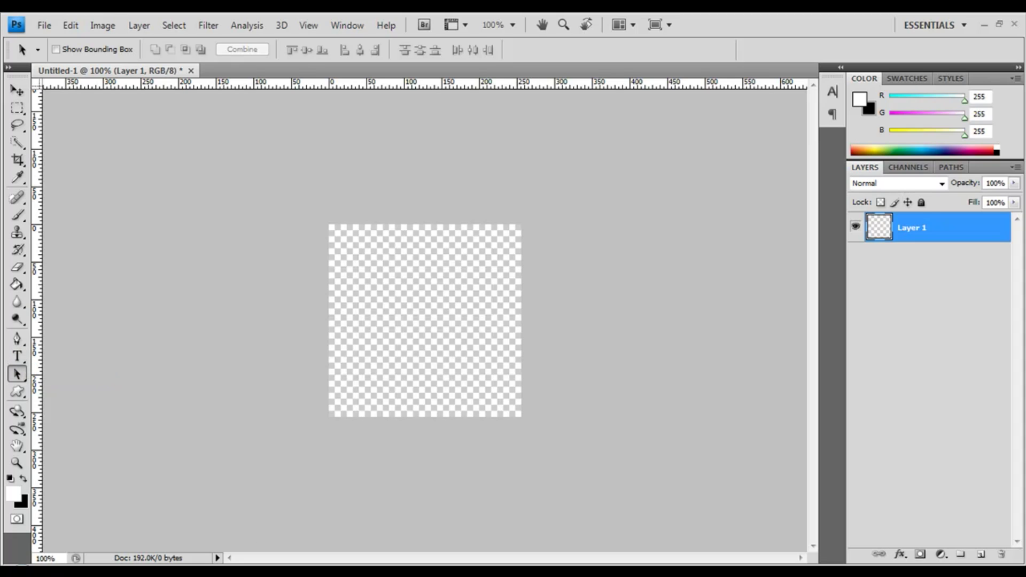
Start a text layer on the canvas and reduce the font size to 47.01 pt
key("t")
left_click(389, 299)
left_click_drag(244, 49, 332, 60)
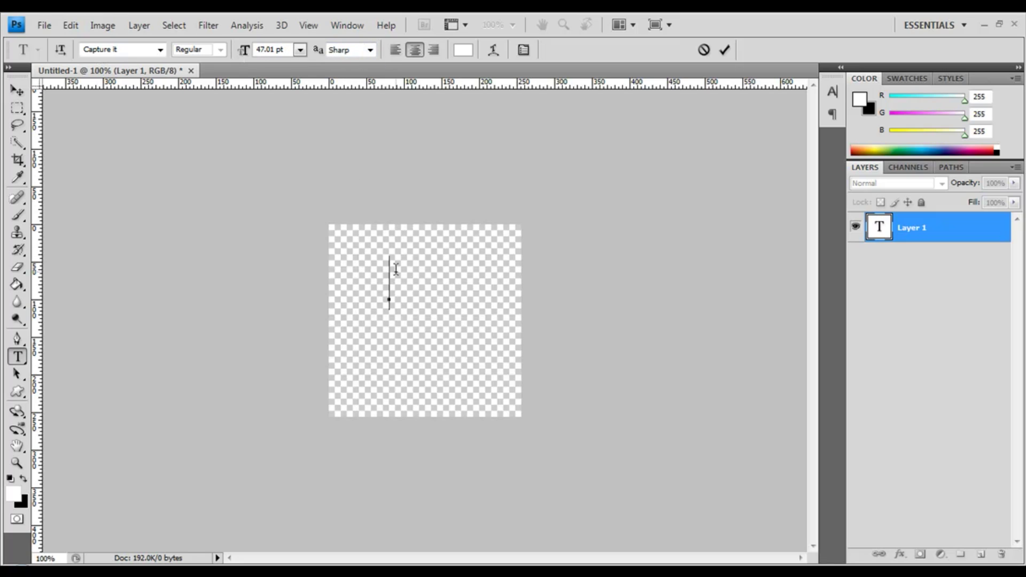
Type MUSIC and colour the text light blue #3ccaff
type("MUSIC")
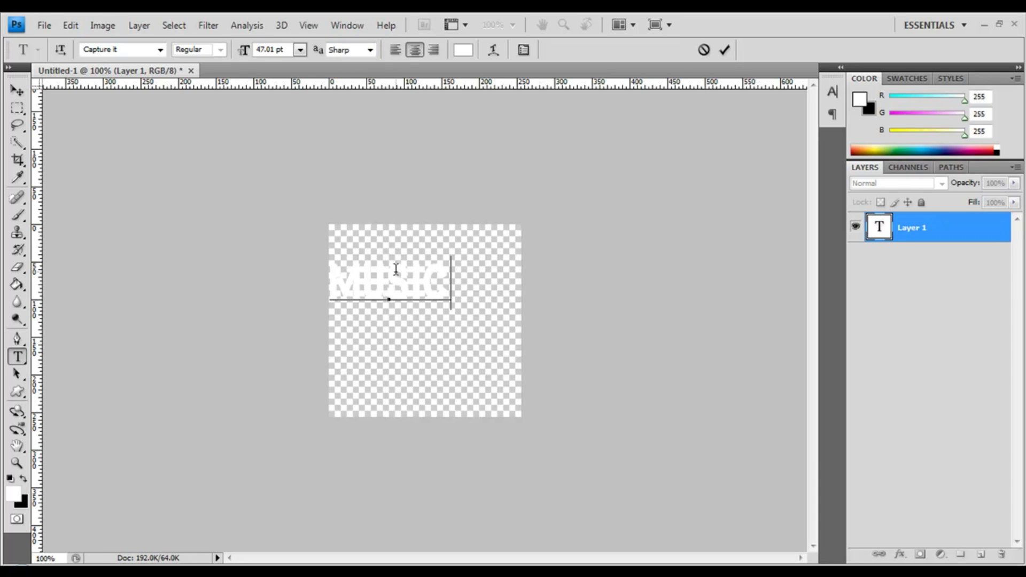
key("ctrl+a")
left_click(463, 50)
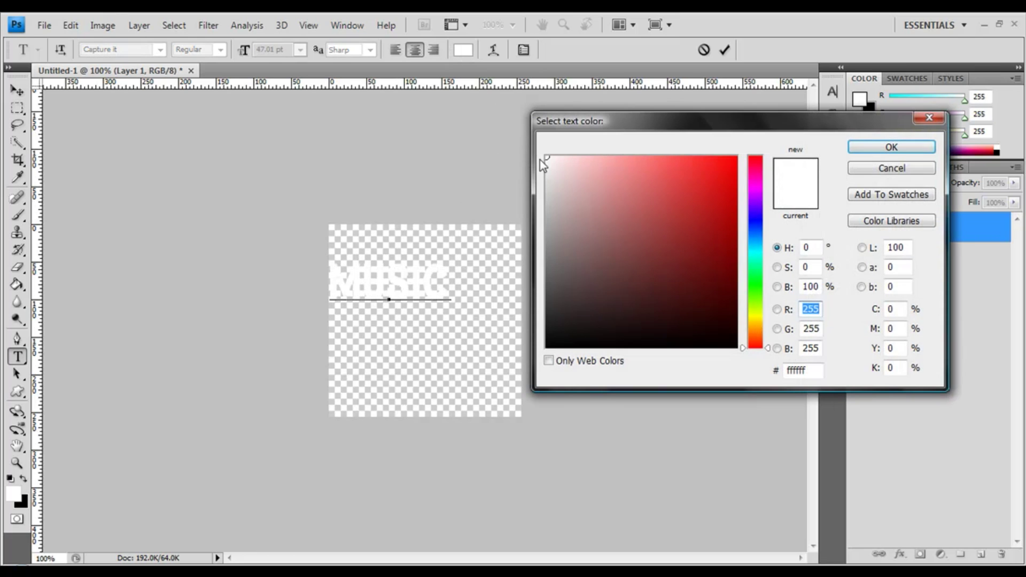
left_click_drag(755, 238, 757, 246)
left_click(644, 162)
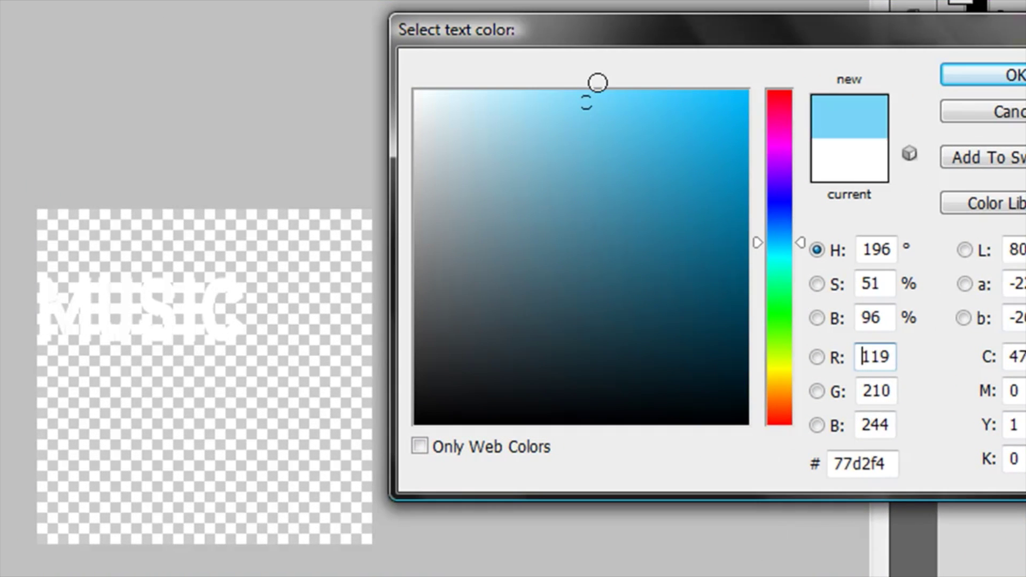
mouse_move(598, 83)
left_mouse_down()
mouse_move(655, 48)
mouse_move(683, 57)
mouse_move(668, 53)
mouse_move(669, 92)
left_mouse_up()
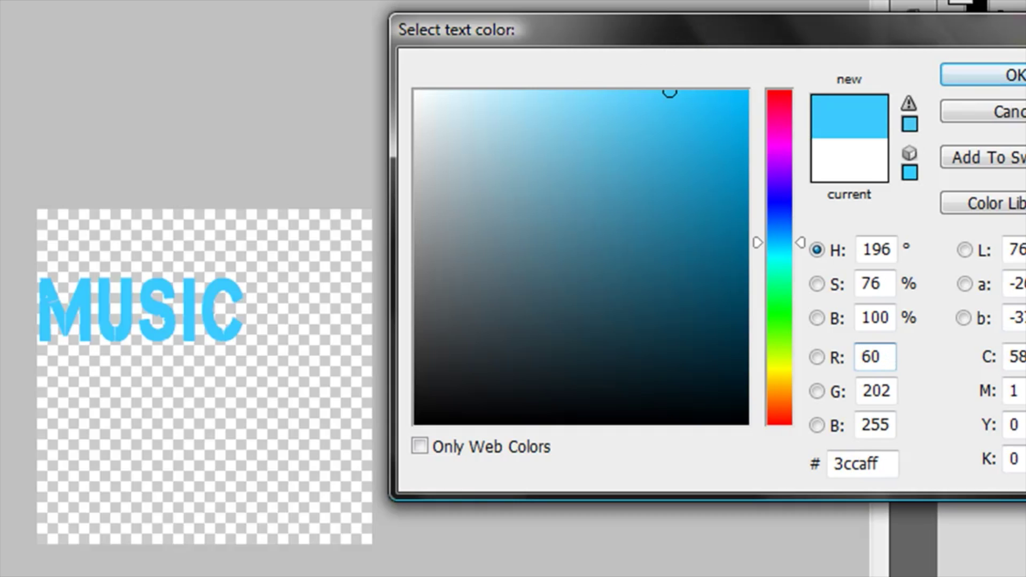
key("Return")
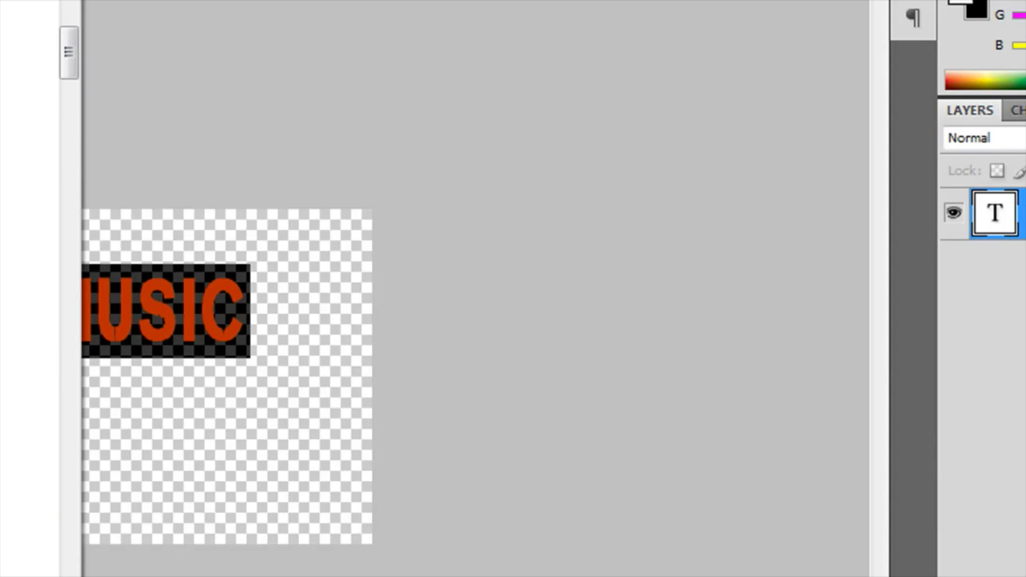
Switch the Music text to a rounded font and commit it
scroll(21, 289, "up", 5)
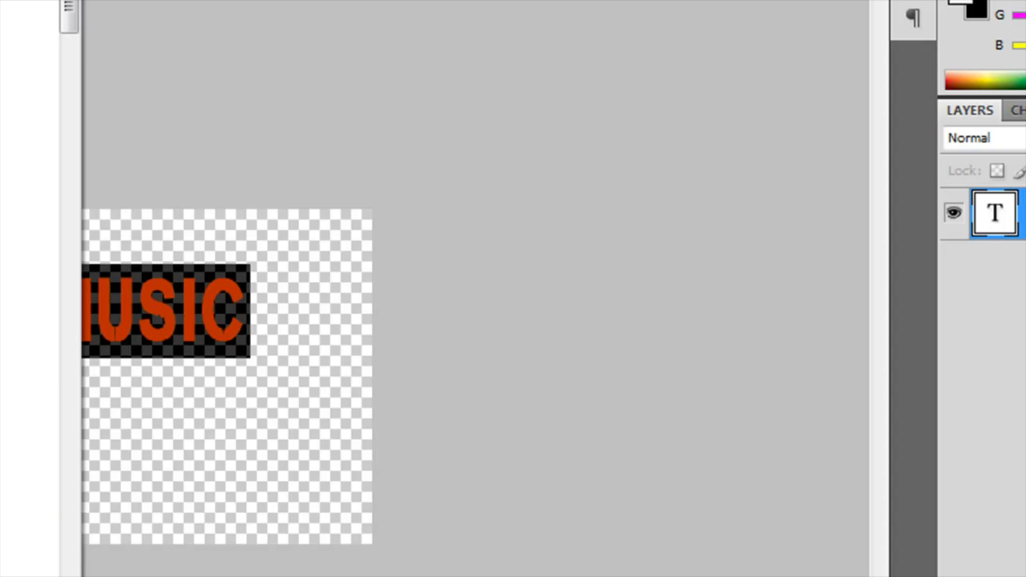
scroll(29, 288, "up", 2)
left_click(30, 31)
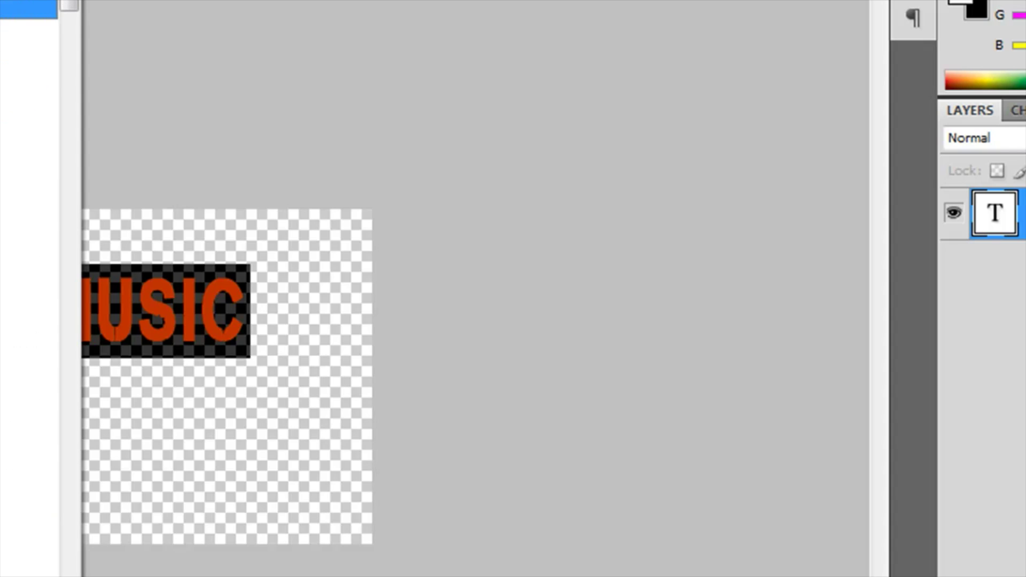
key("Escape")
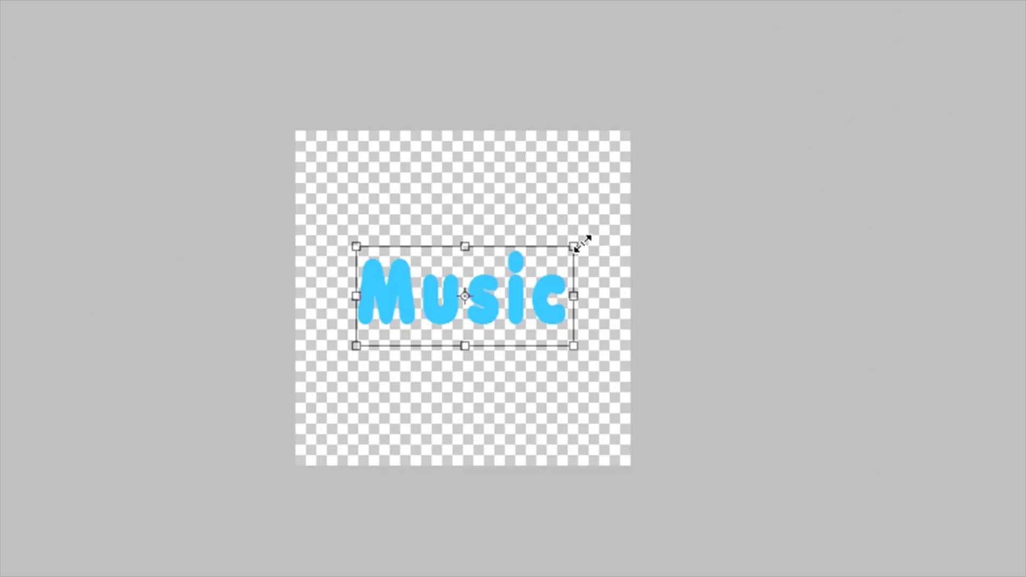
Enlarge the Music text and move it to the canvas centre
left_click_drag(573, 247, 658, 215)
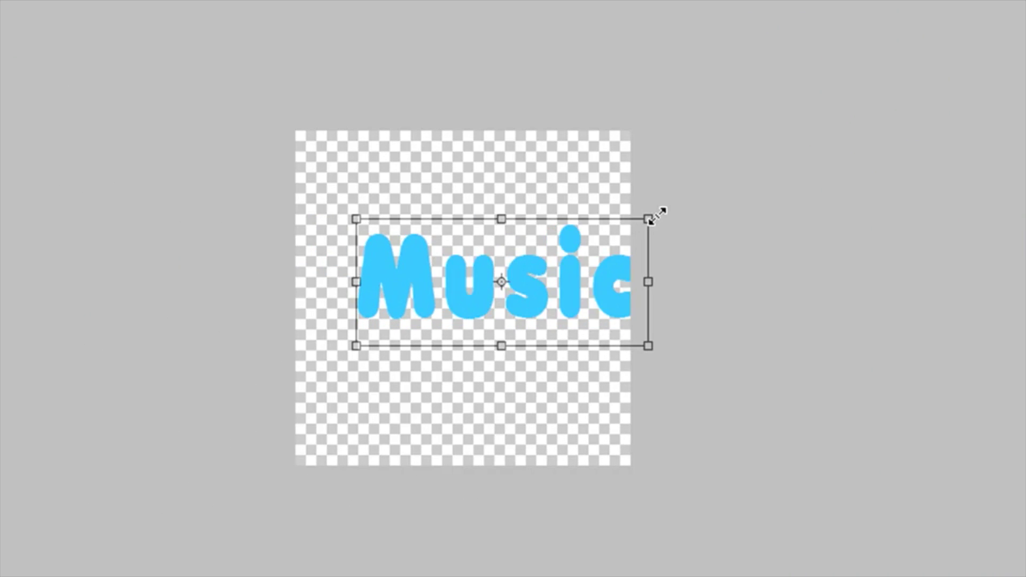
left_click_drag(595, 294, 561, 303)
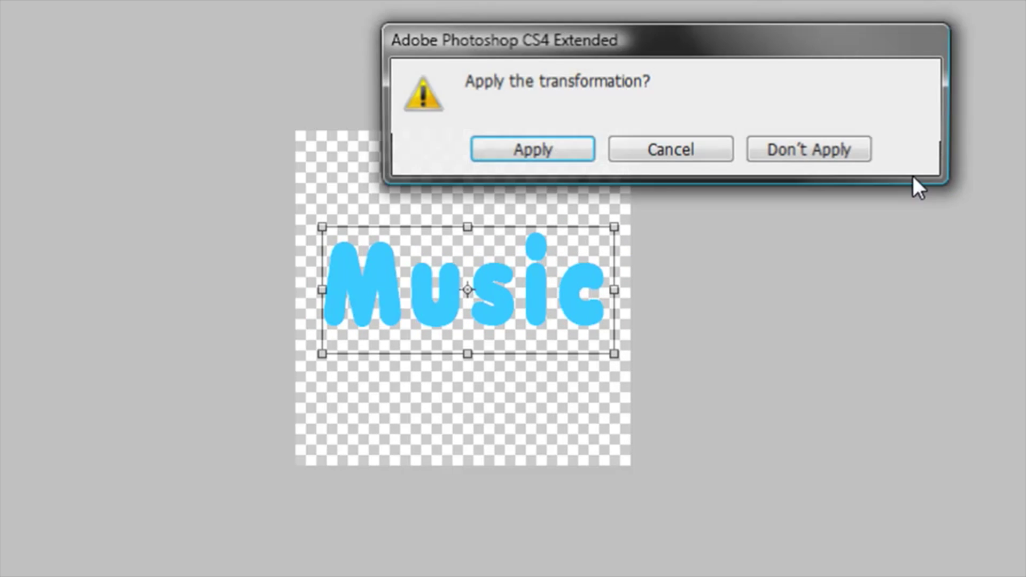
left_click(476, 147)
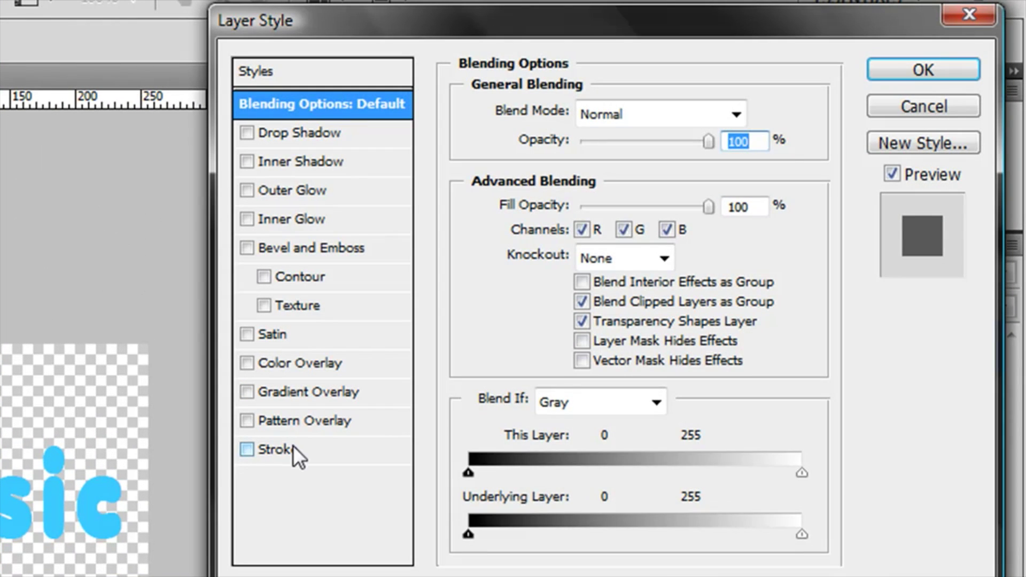
Add a white 6 px Stroke layer style to the Music text
left_click(293, 448)
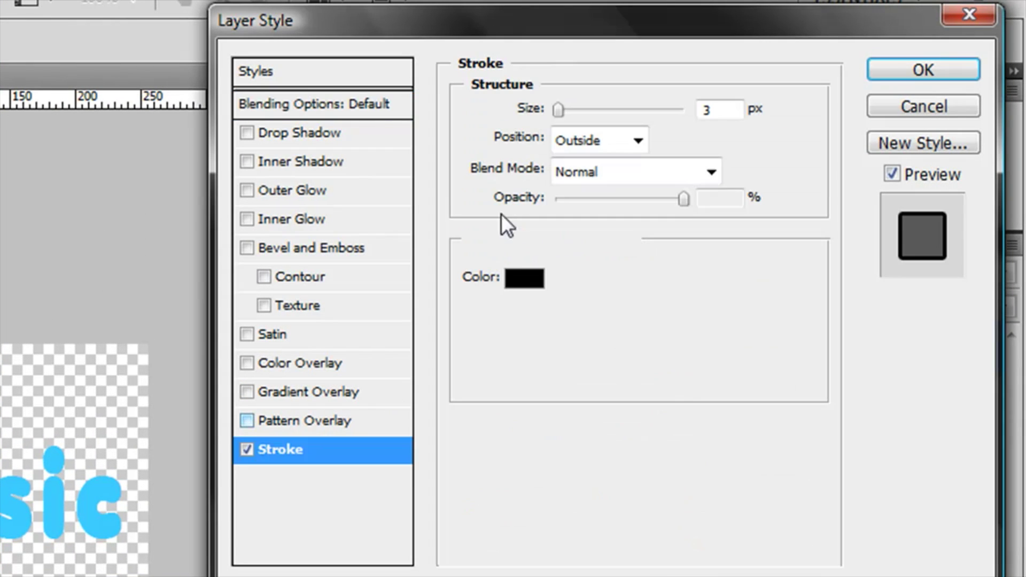
left_click(514, 279)
left_click(219, 227)
left_click_drag(173, 182, 176, 185)
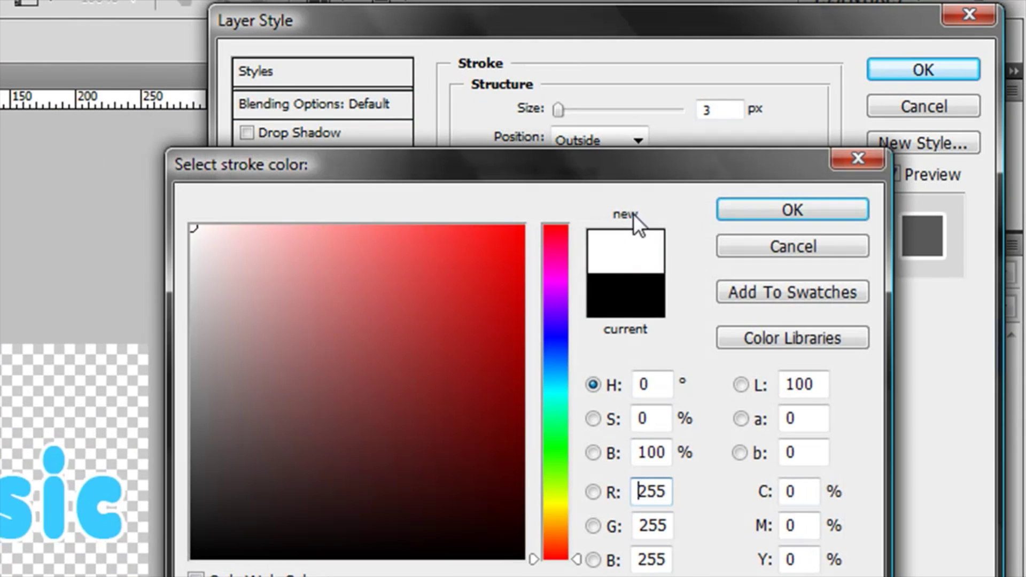
left_click(747, 210)
left_click_drag(557, 110, 563, 110)
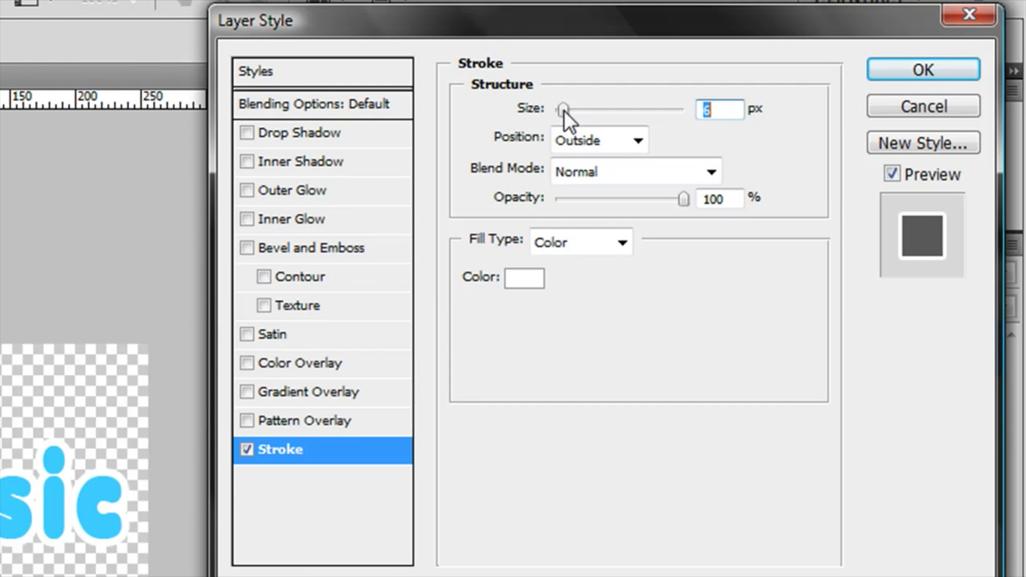
left_click(967, 72)
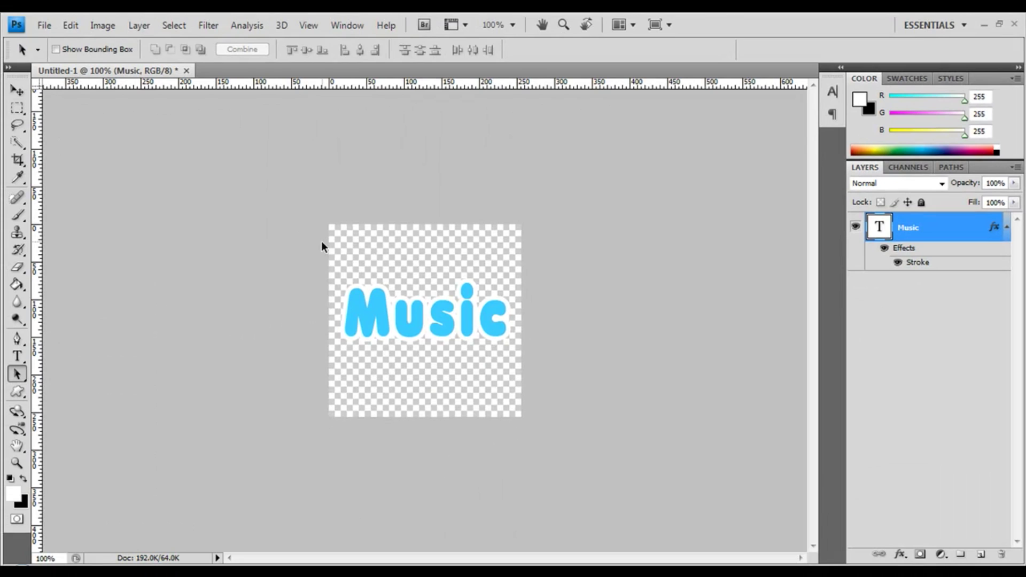
Pick the Custom Shape tool with the beamed music-note shape
key("v")
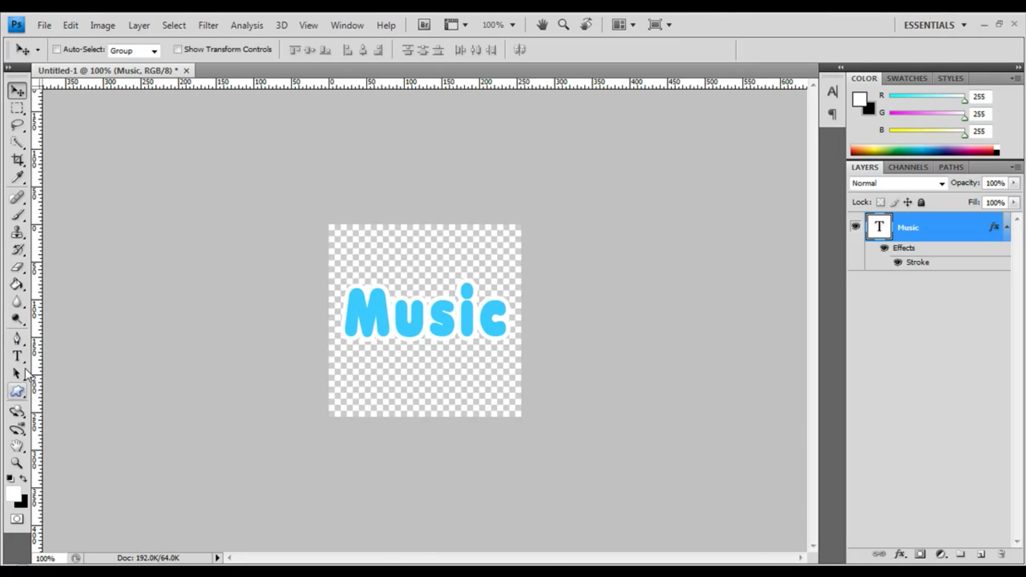
left_click(17, 392)
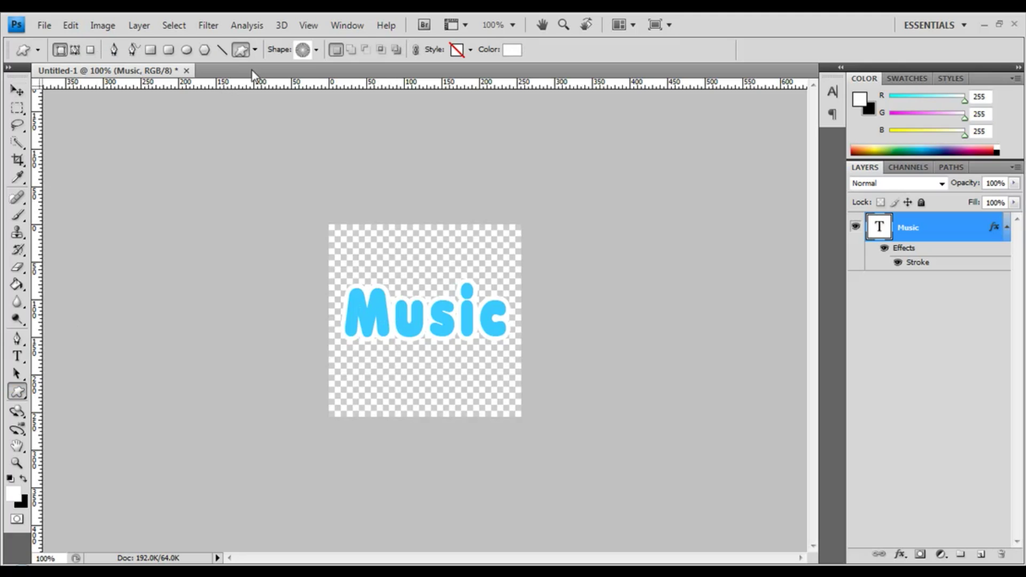
left_click(316, 52)
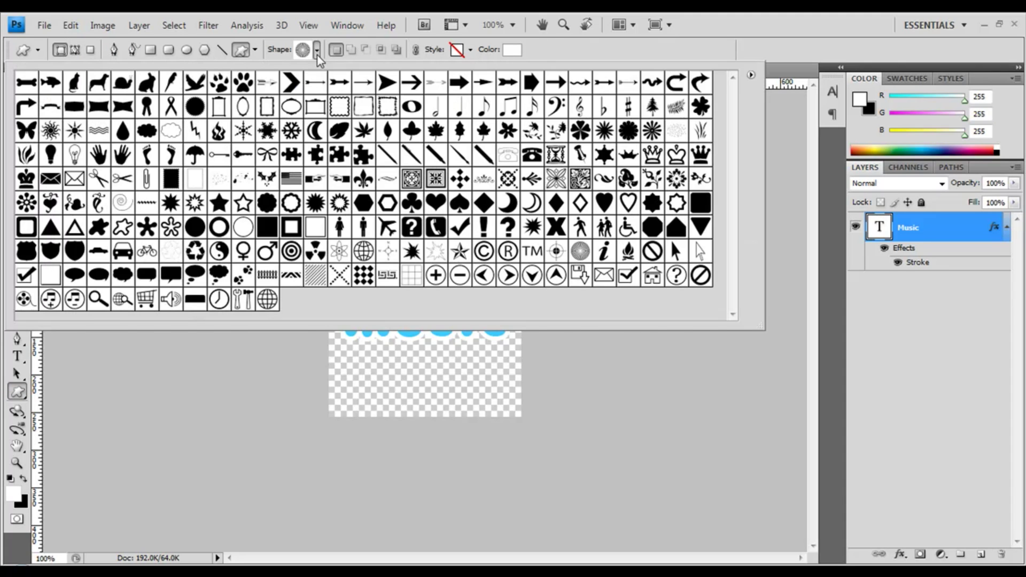
left_click(318, 54)
right_click(18, 394)
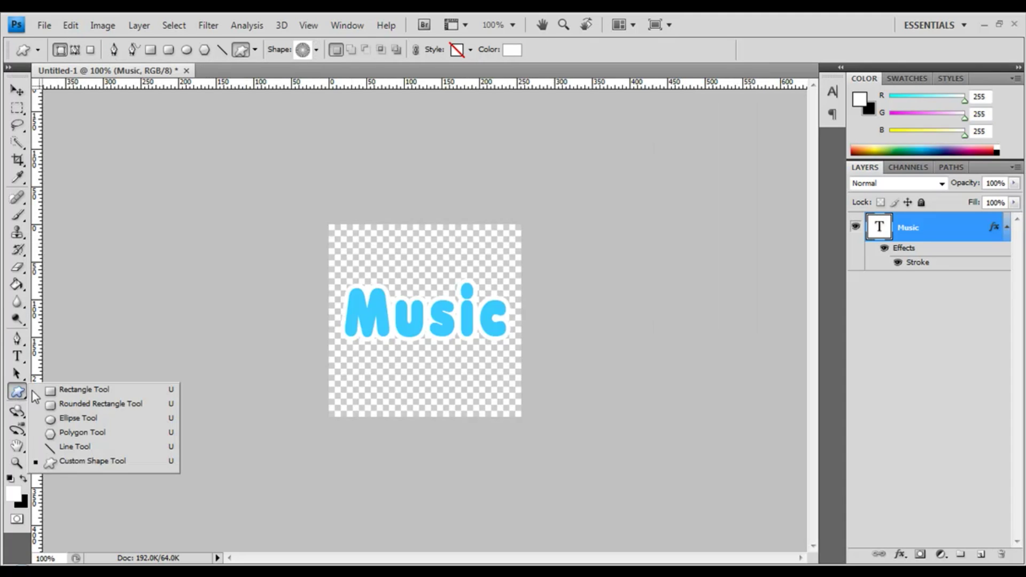
left_click(17, 392)
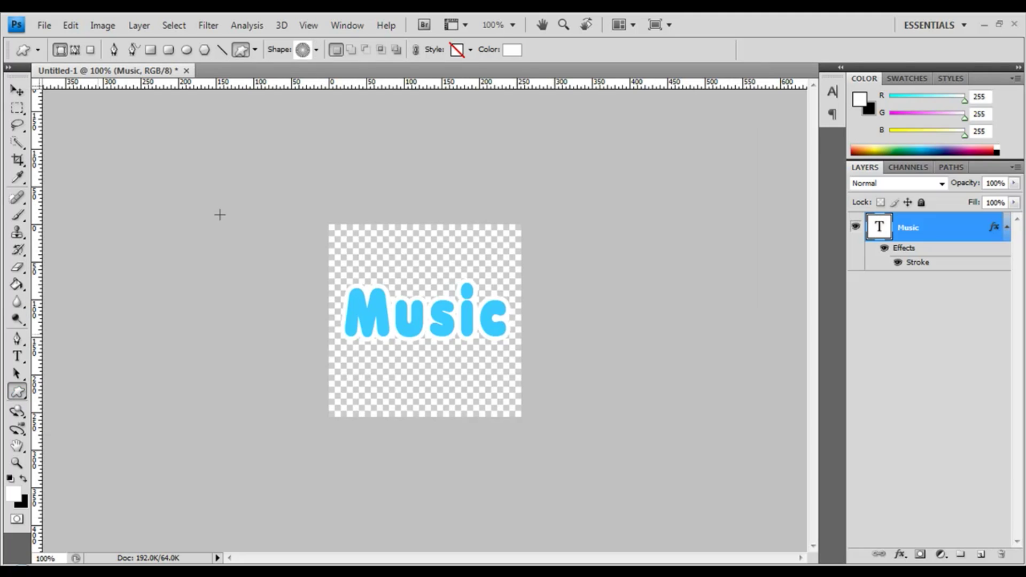
left_click(316, 52)
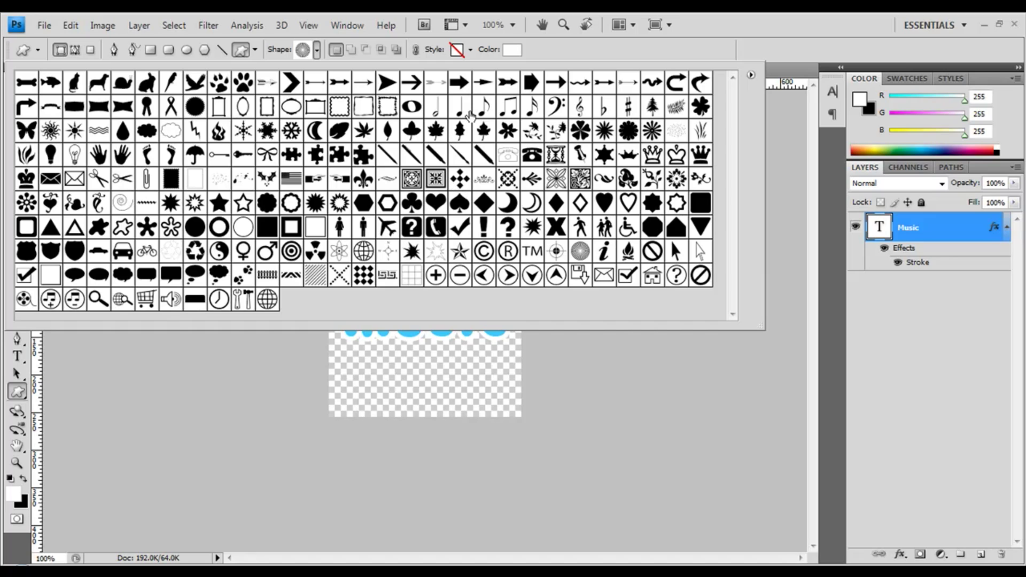
double_click(508, 107)
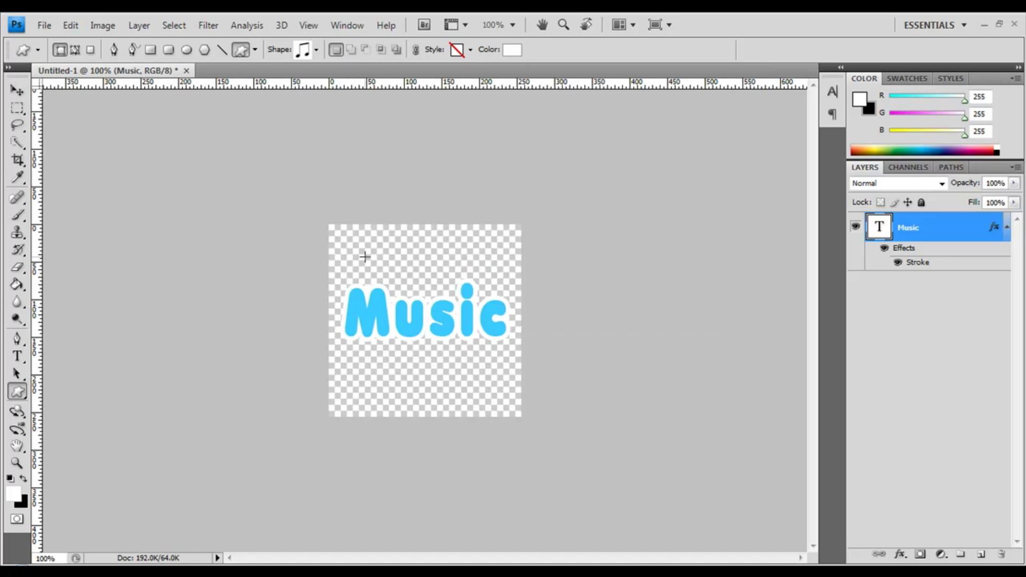
Draw a music note above the Music text, fill it black, and rasterize it
left_click_drag(364, 257, 437, 202)
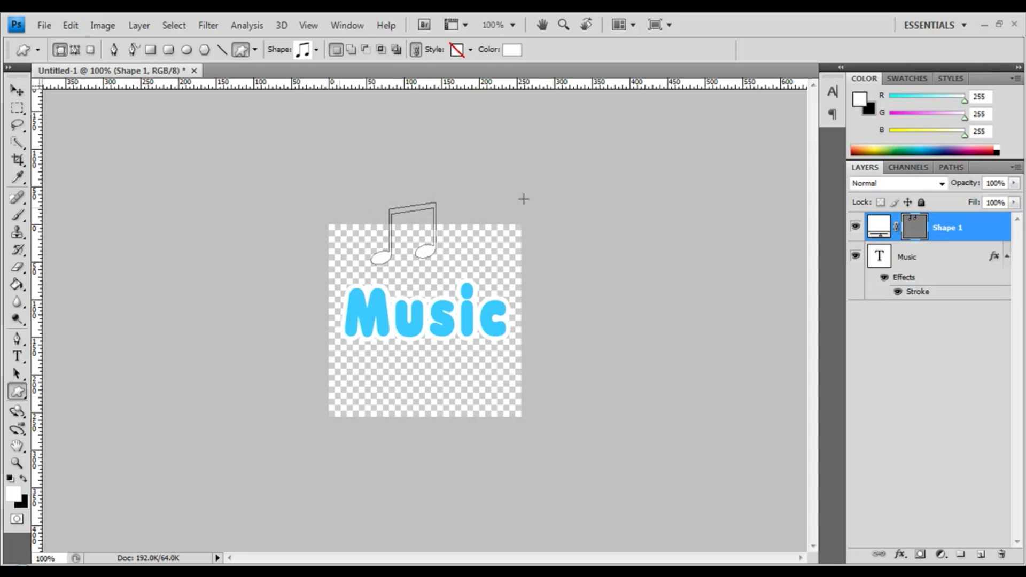
double_click(879, 227)
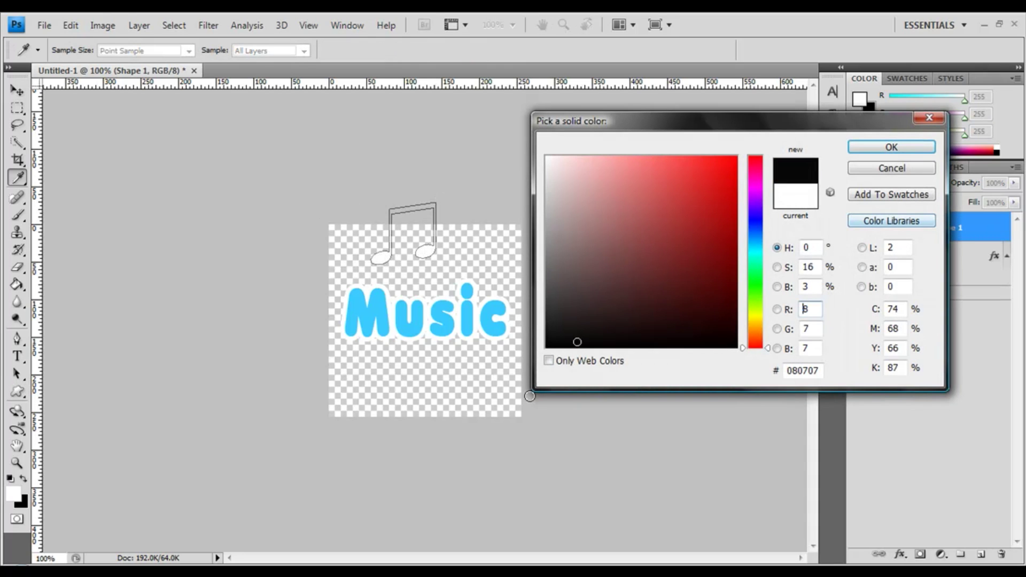
left_click(891, 147)
right_click(995, 234)
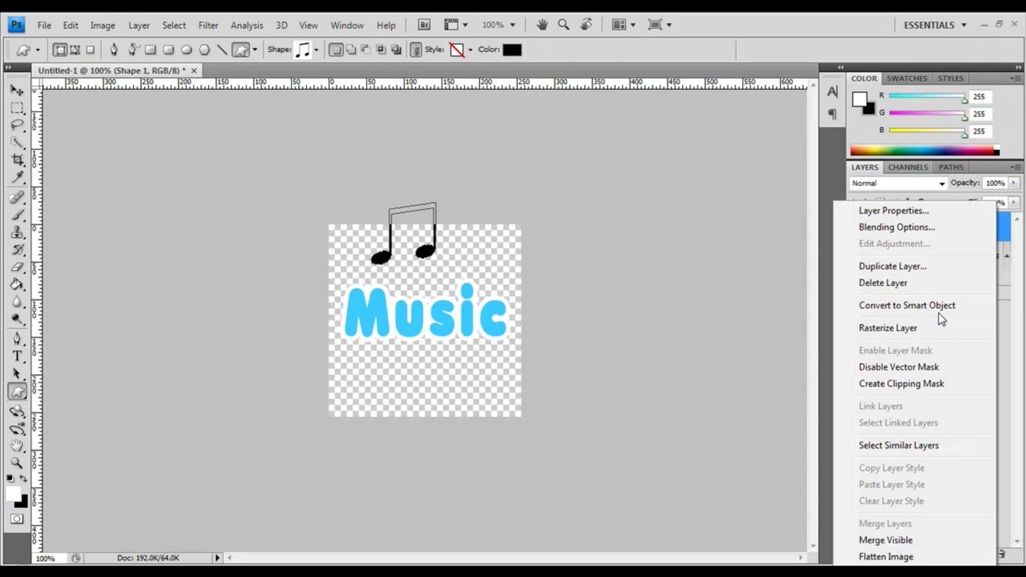
left_click(937, 327)
Move the note below the Music text and shrink it to about two-thirds size
key("v")
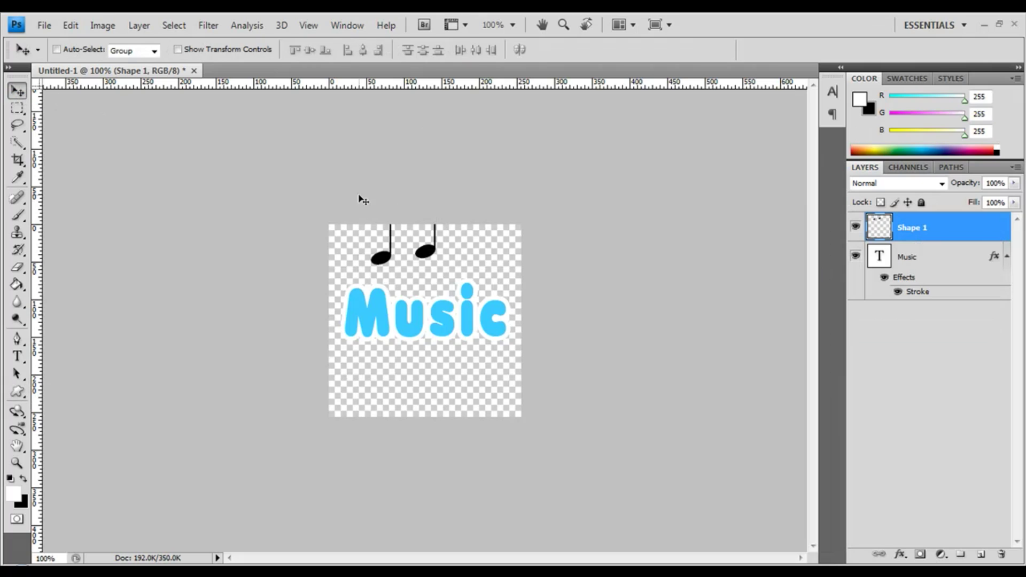
left_click_drag(359, 198, 355, 347)
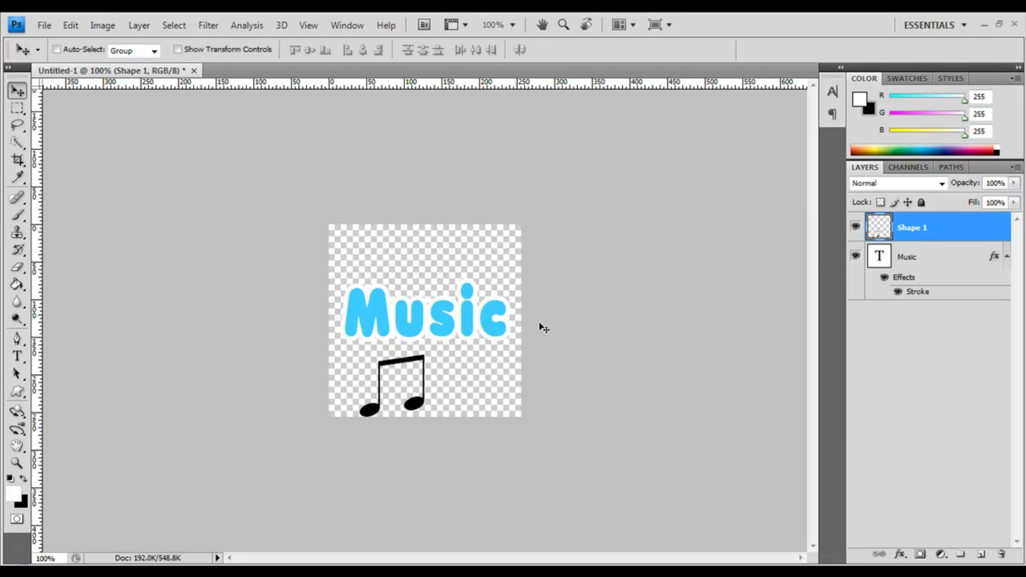
key("ctrl+t")
left_click_drag(424, 355, 386, 366)
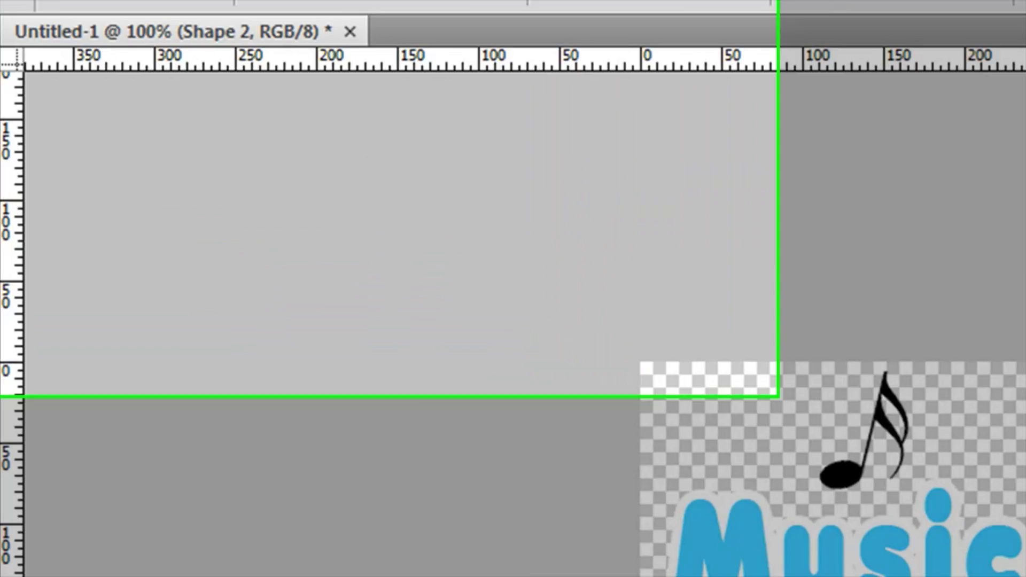
left_click(185, 19)
Save a copy to the Desktop as an ICO (Windows Icon) file named 'Music Icon'
mouse_move(115, 18)
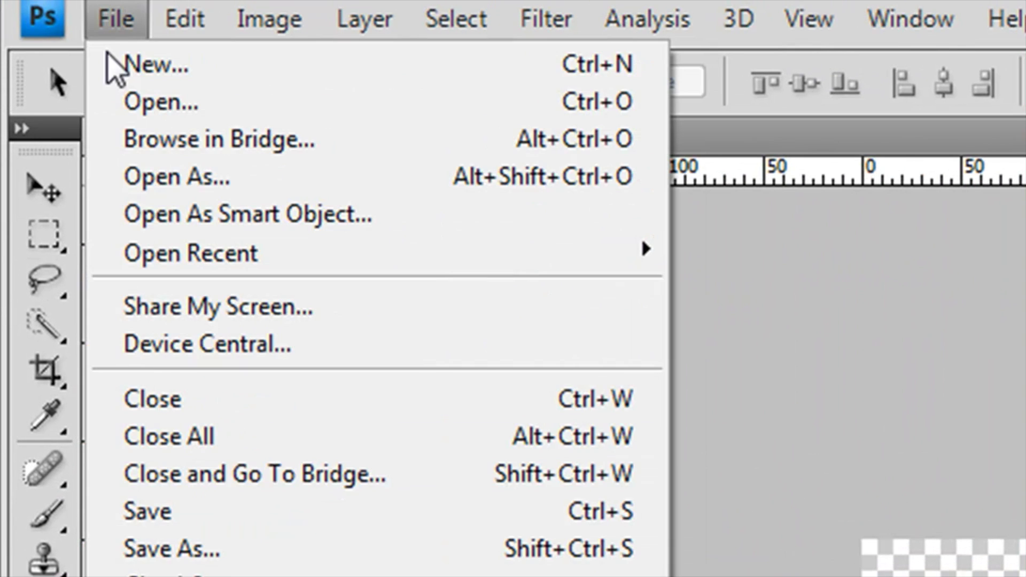
left_click(334, 547)
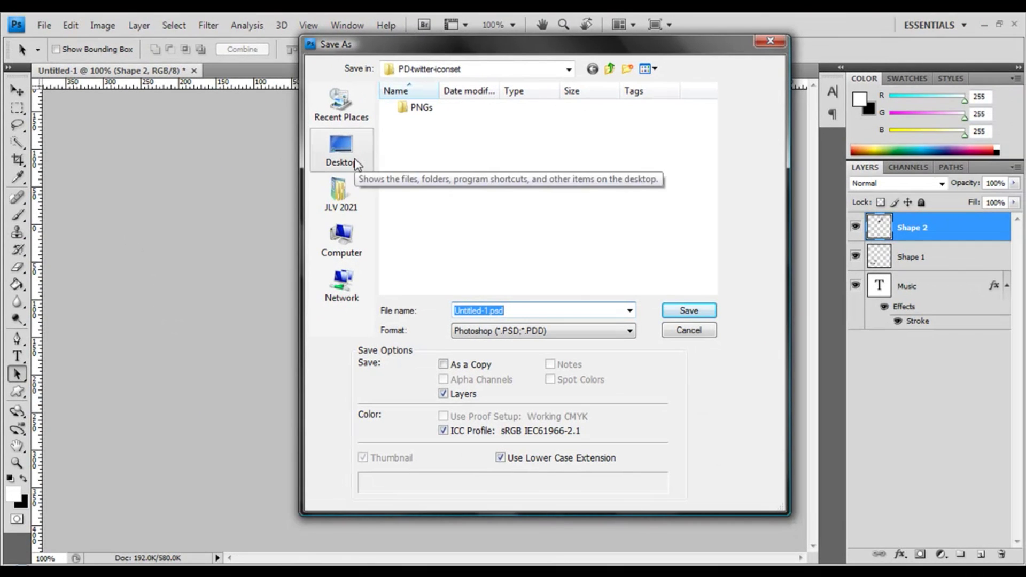
left_click(356, 161)
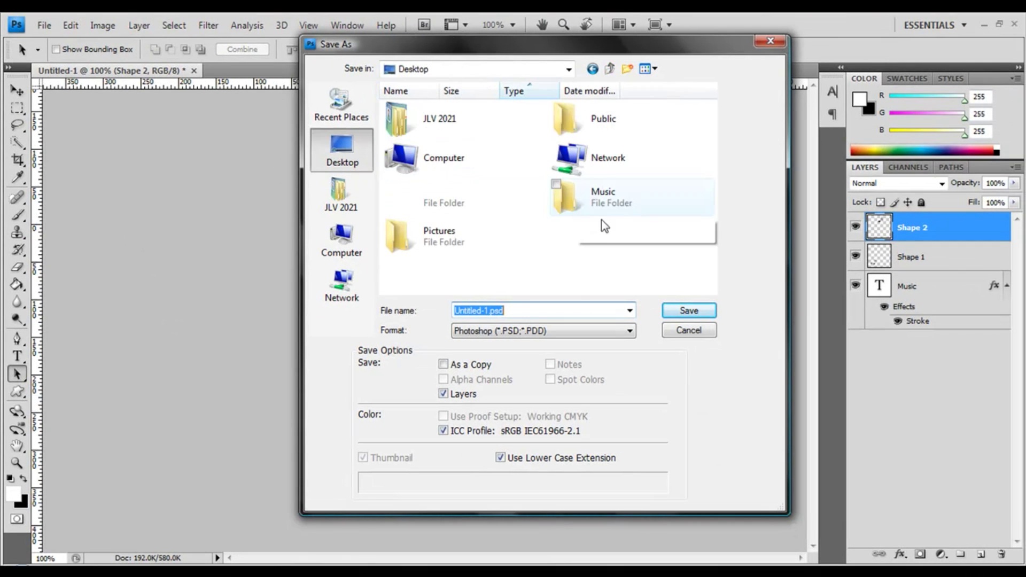
left_click(546, 331)
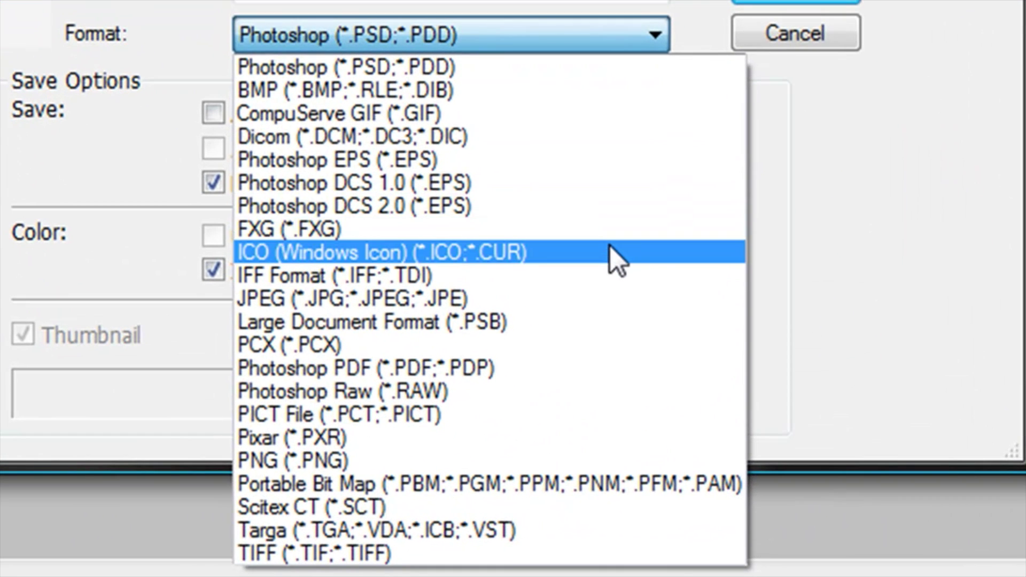
left_click(610, 247)
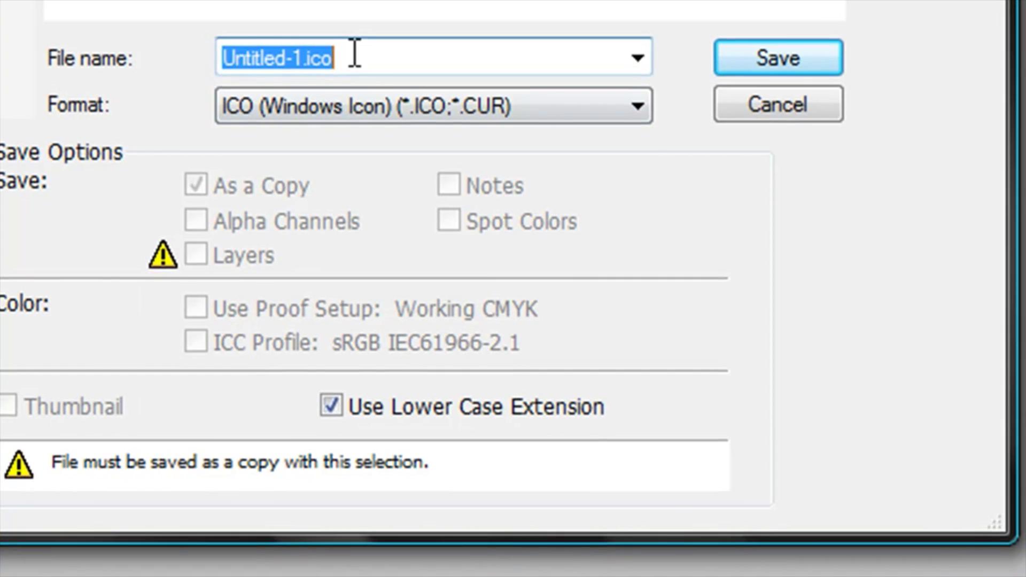
type("Music")
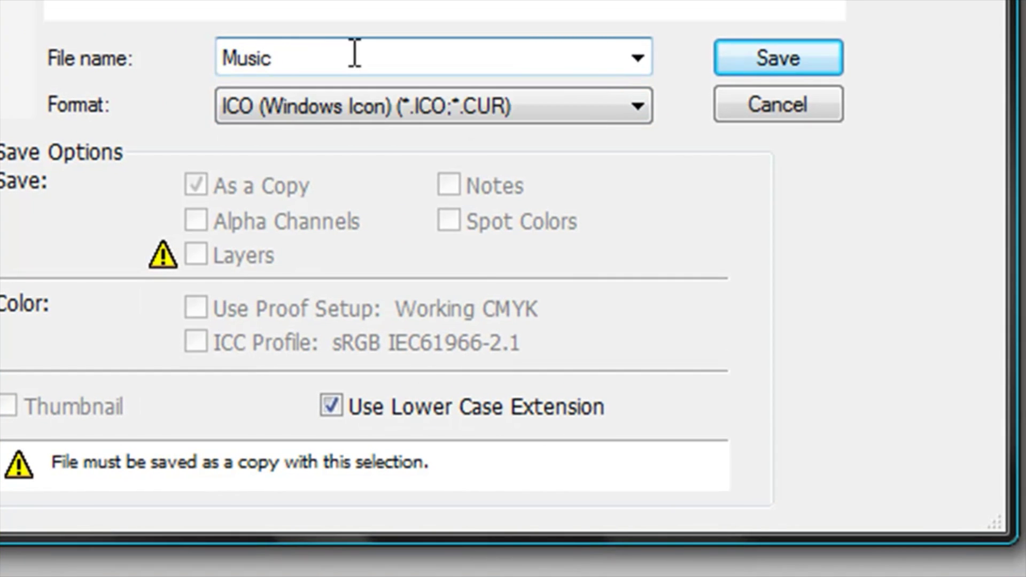
key("ctrl+z")
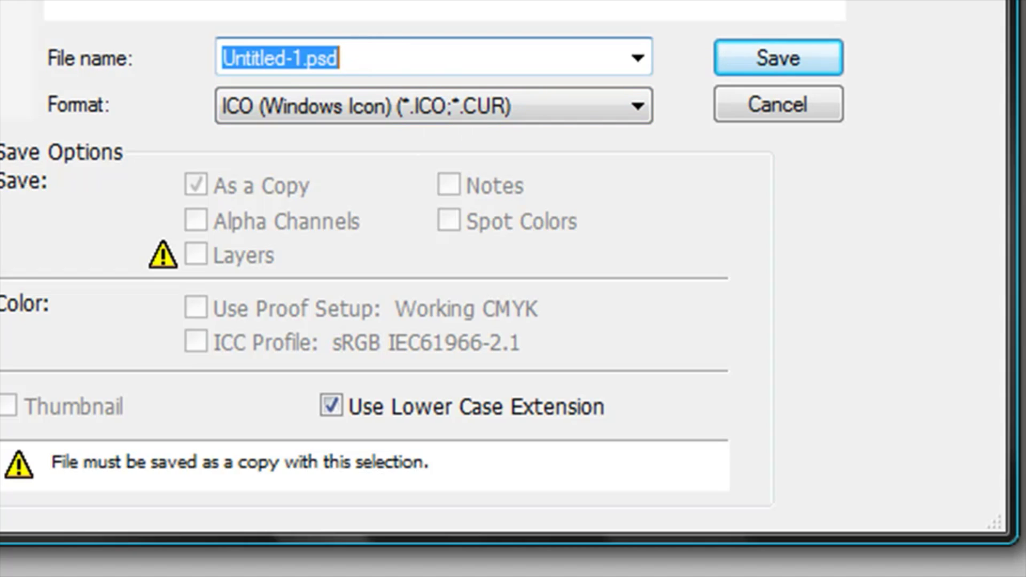
type("Music Icon")
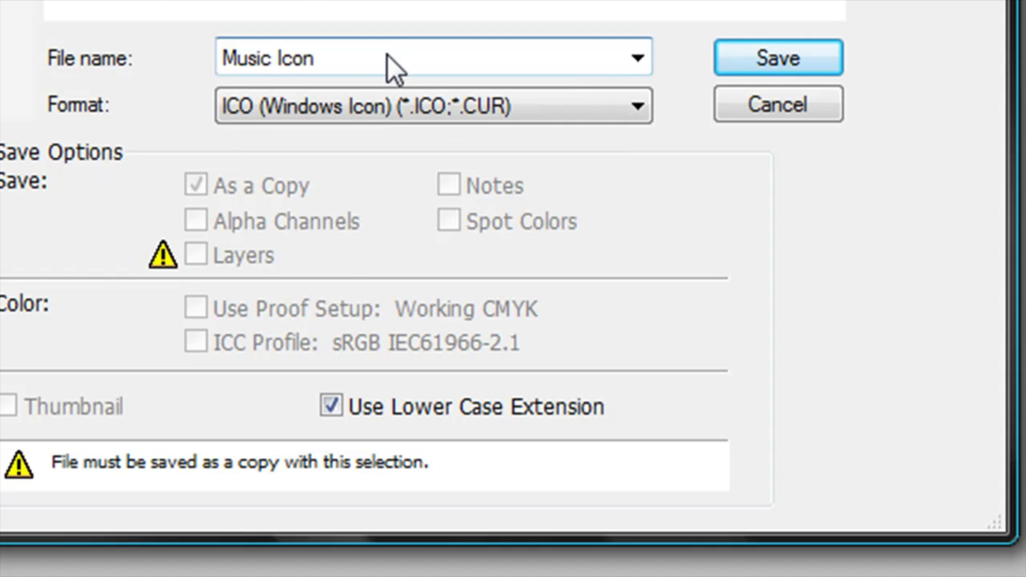
key("Return")
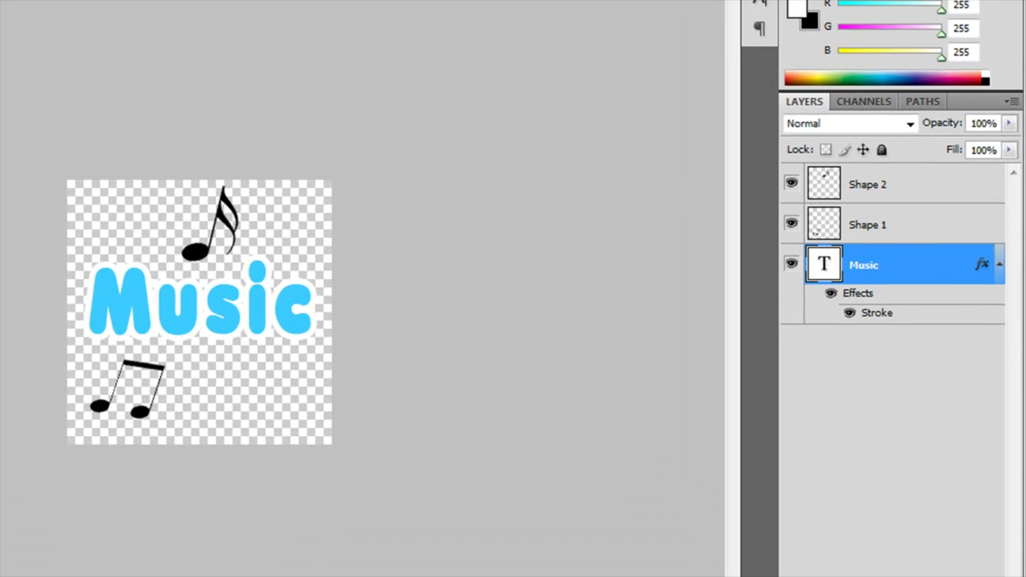
Change the text to 'Pictures' and squeeze it narrower to fit
double_click(115, 317)
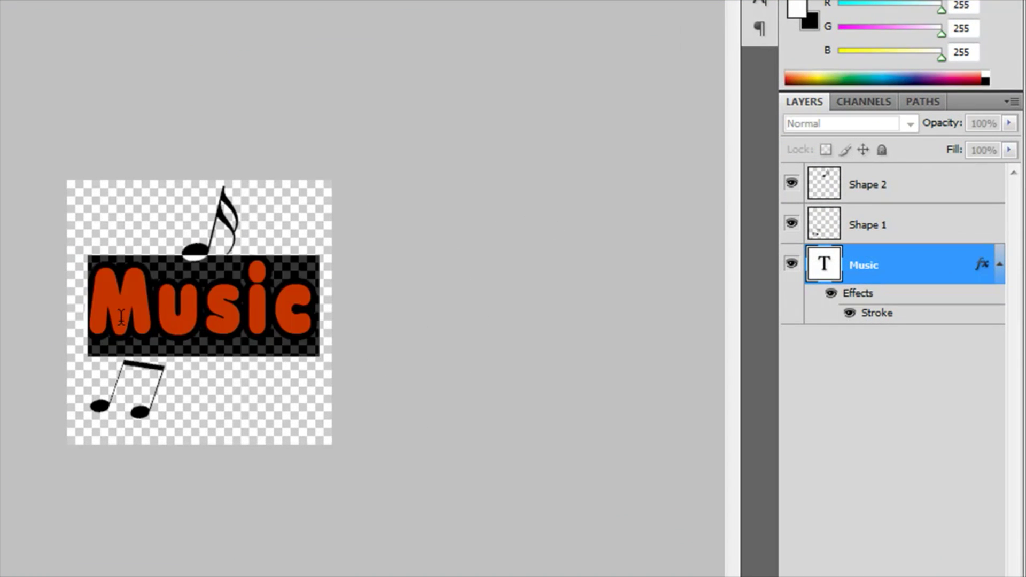
type("Pictur")
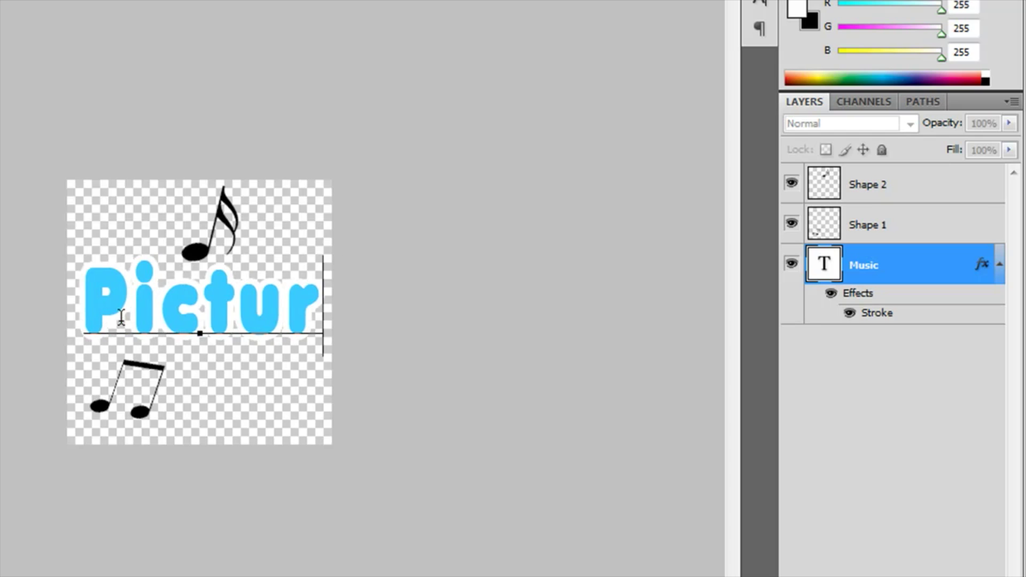
type("es")
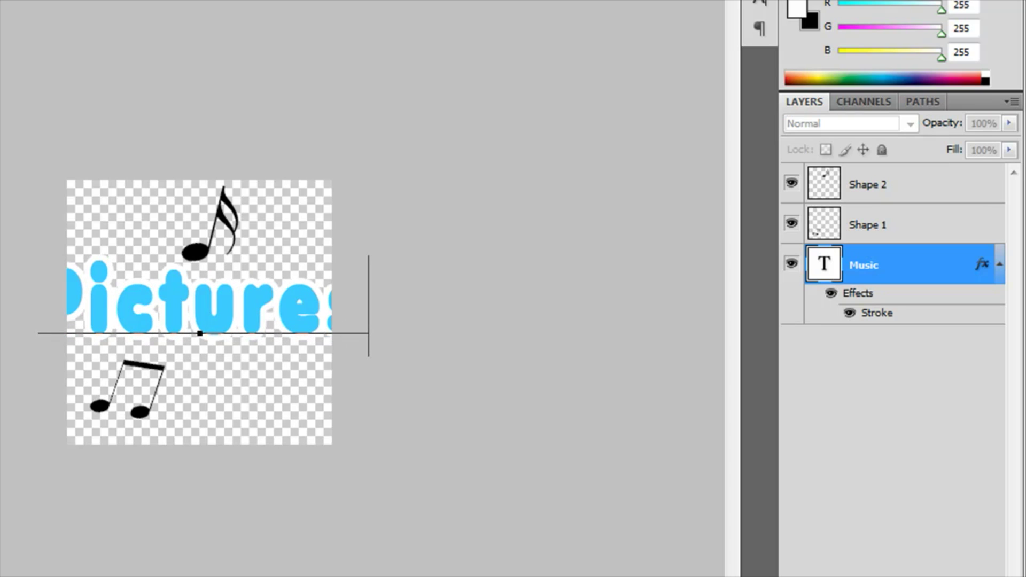
key("ctrl+Return")
key("ctrl+t")
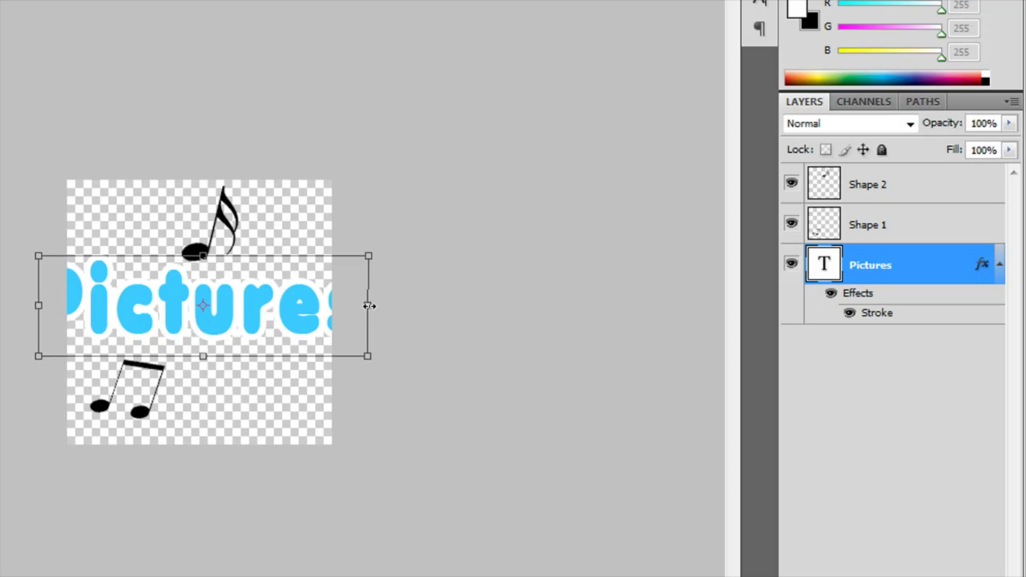
left_click_drag(368, 310, 298, 306)
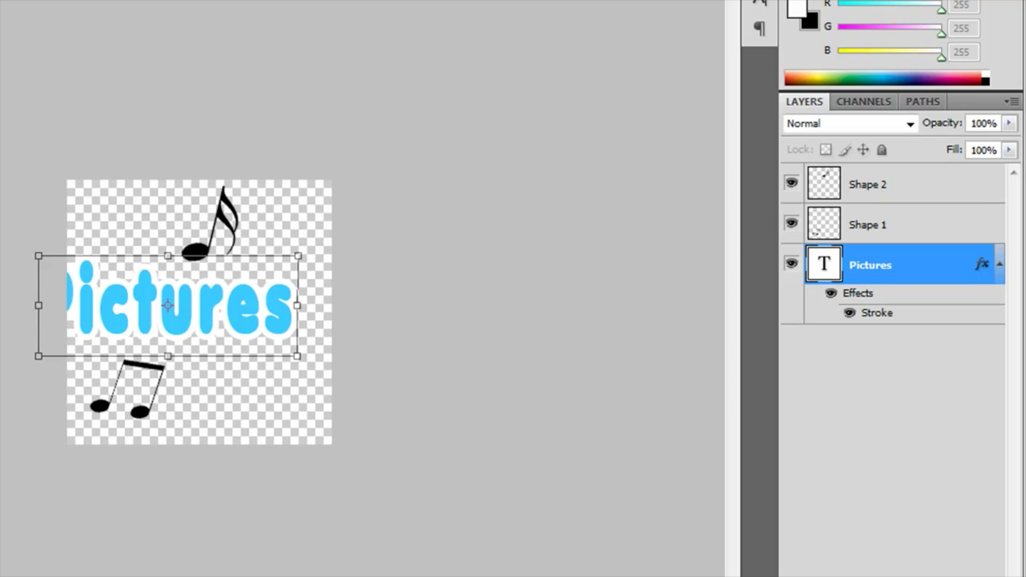
left_click(254, 193)
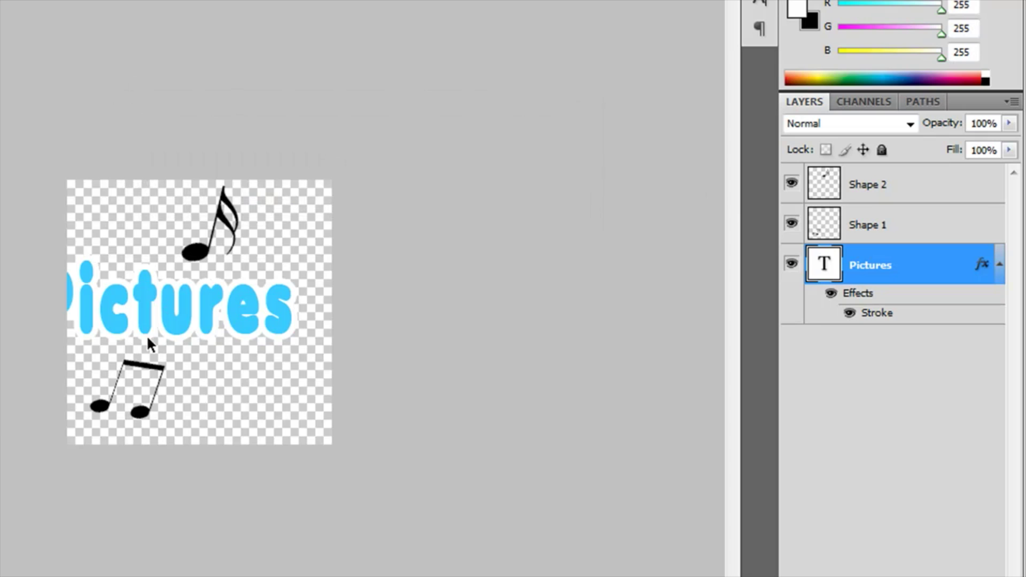
Hide both music-note layers, then reposition and shrink the Pictures text within the canvas
left_click(792, 183)
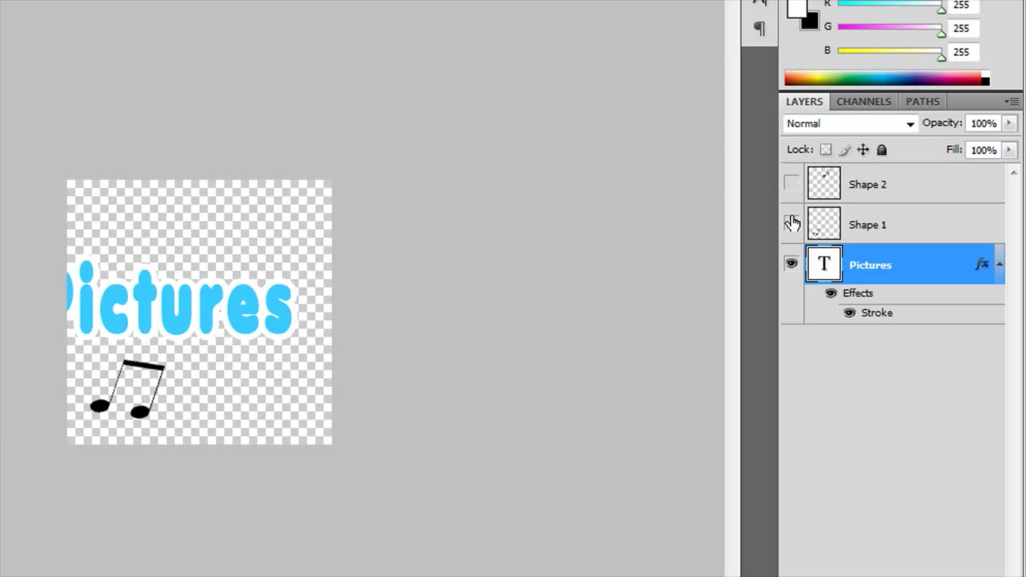
left_click(791, 224)
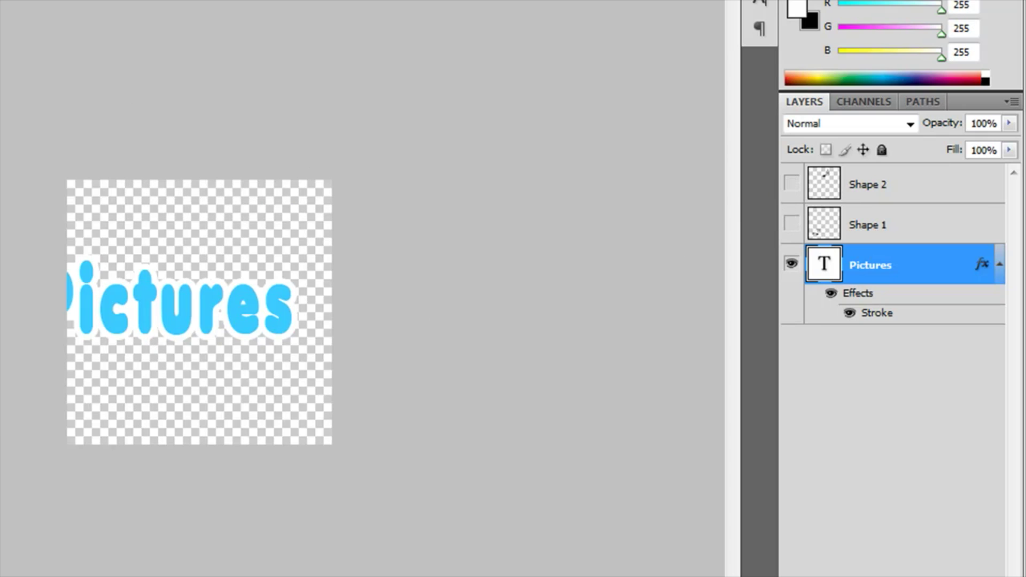
left_click_drag(105, 287, 194, 316)
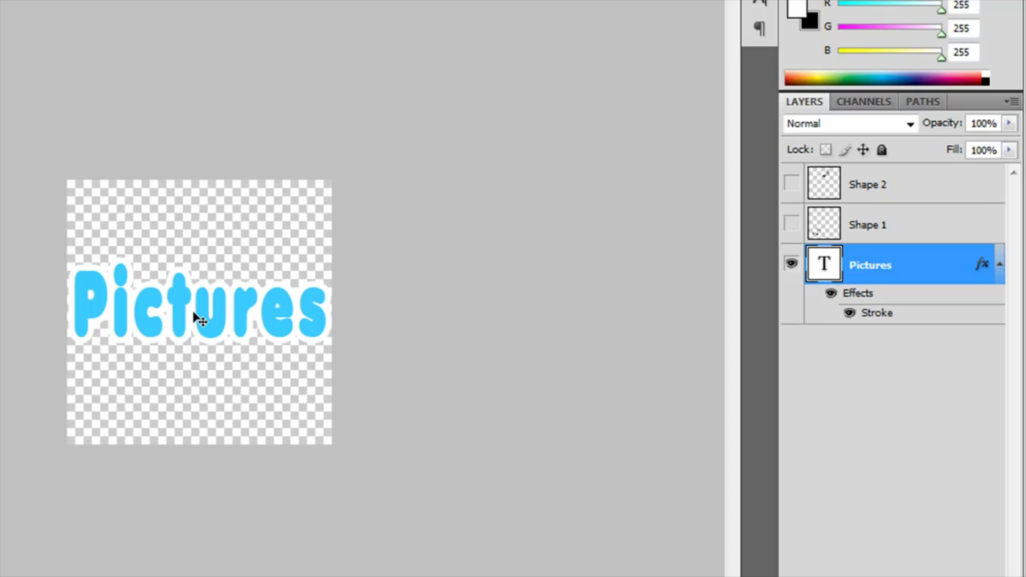
key("ctrl+t")
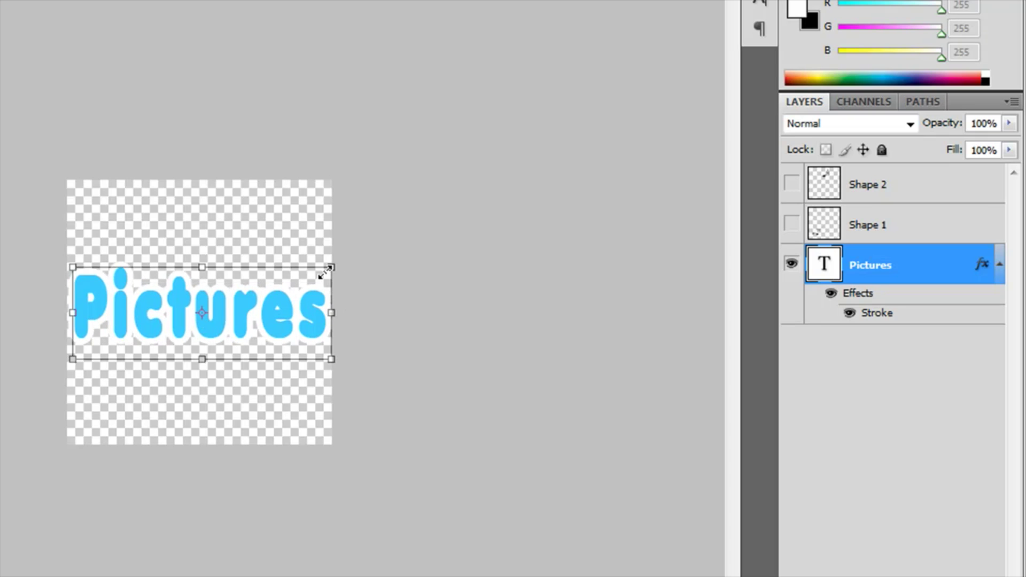
left_click_drag(327, 270, 267, 302)
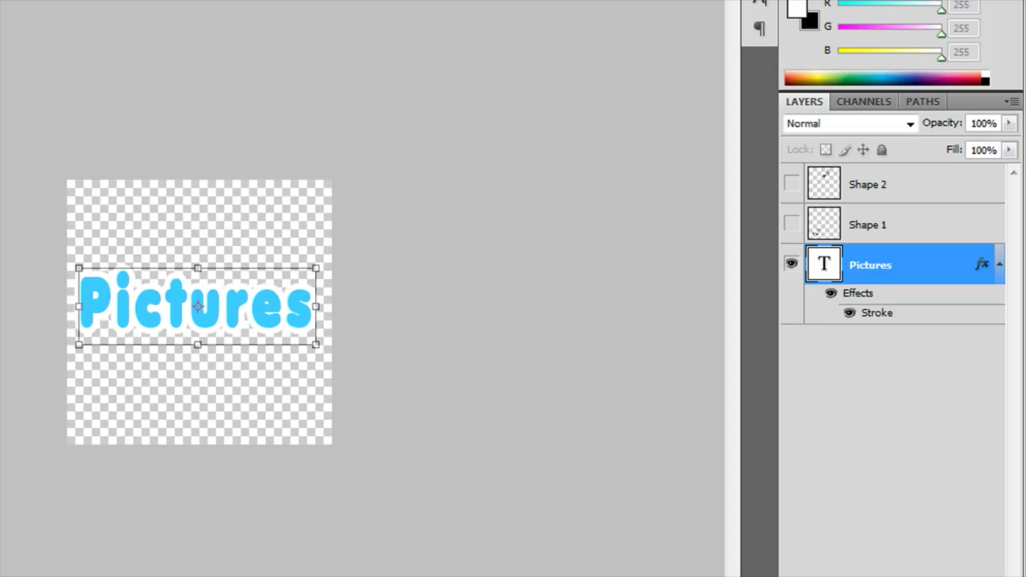
key("v")
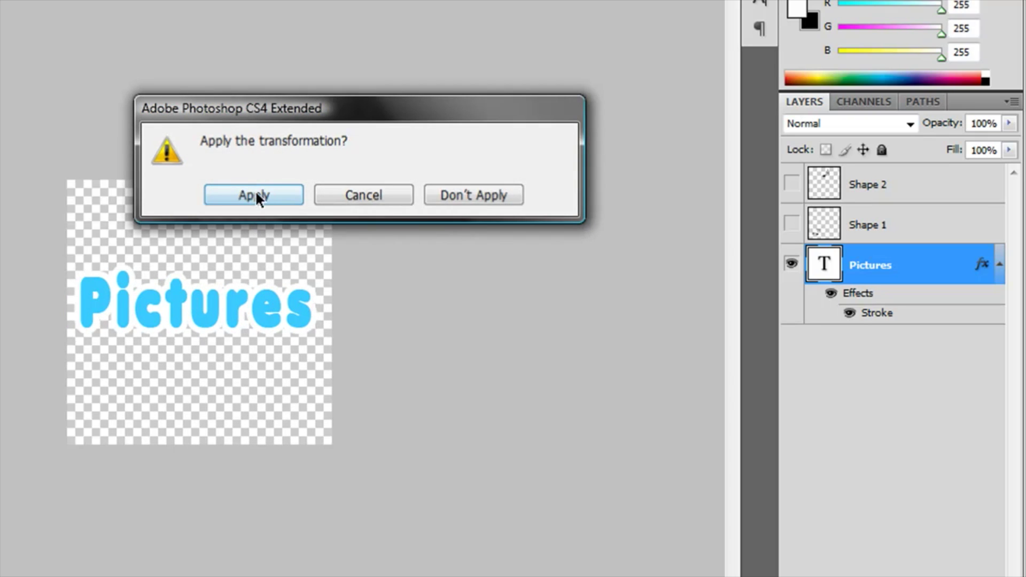
left_click(256, 194)
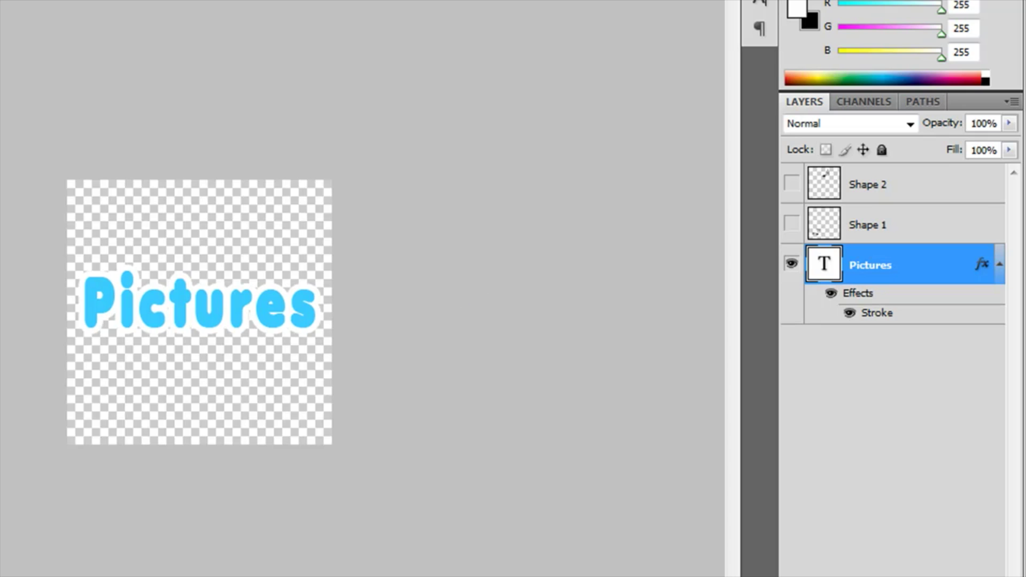
key("ctrl+s")
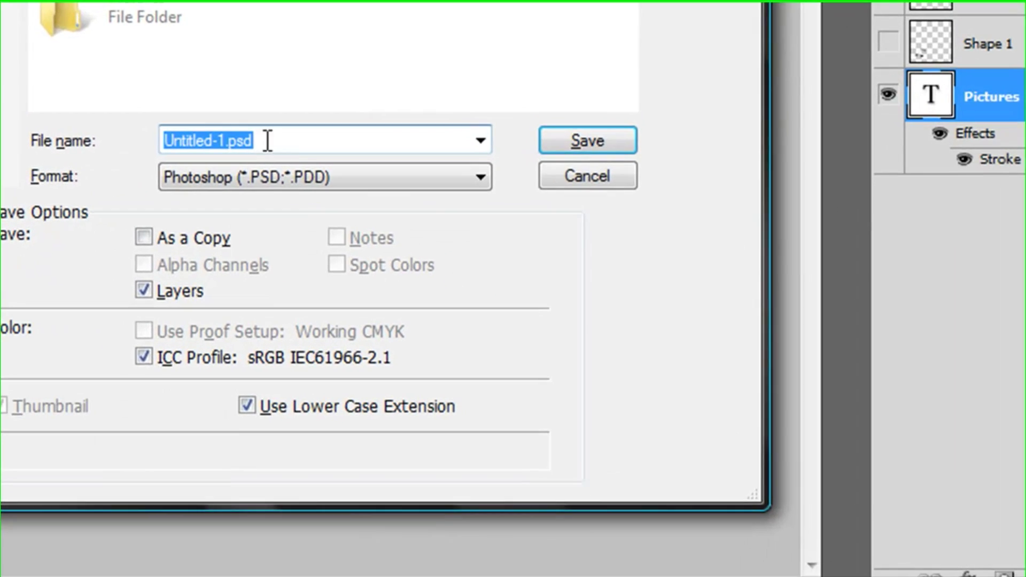
Save the artwork as the standard-format icon 'Pictures Icon.ico', then quit Photoshop without saving changes
left_click(295, 177)
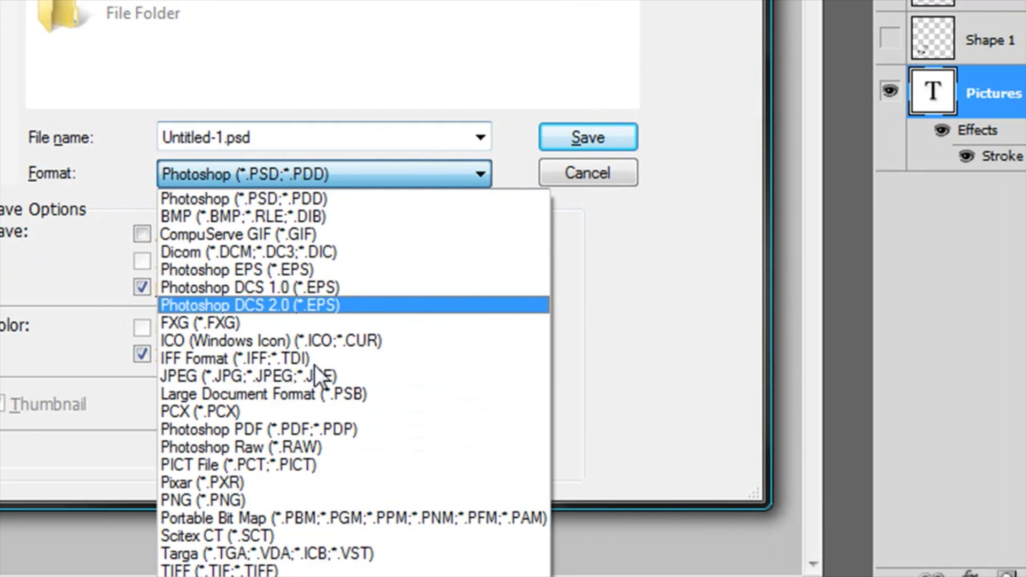
left_click(361, 338)
left_click(307, 137)
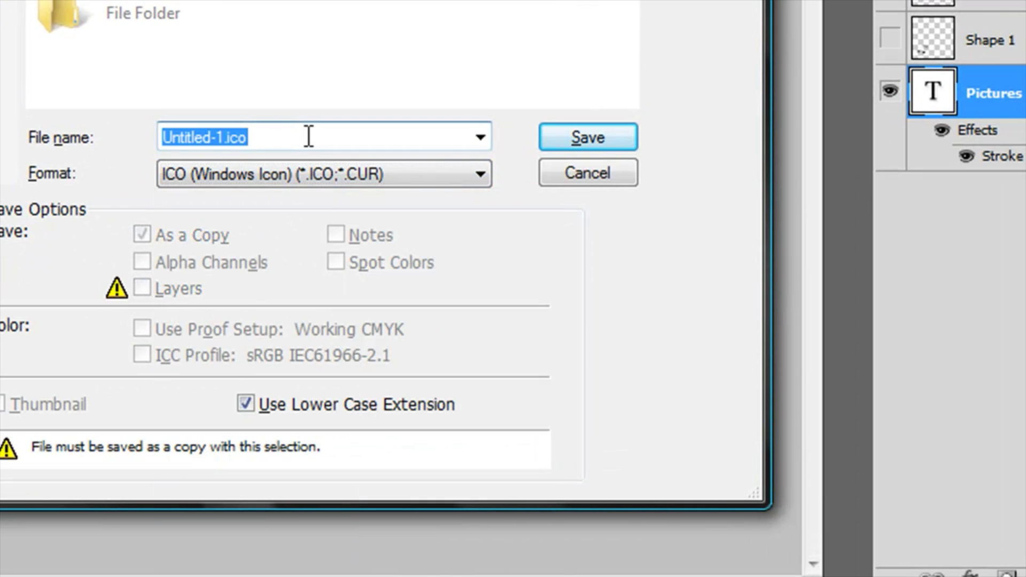
type("Picture")
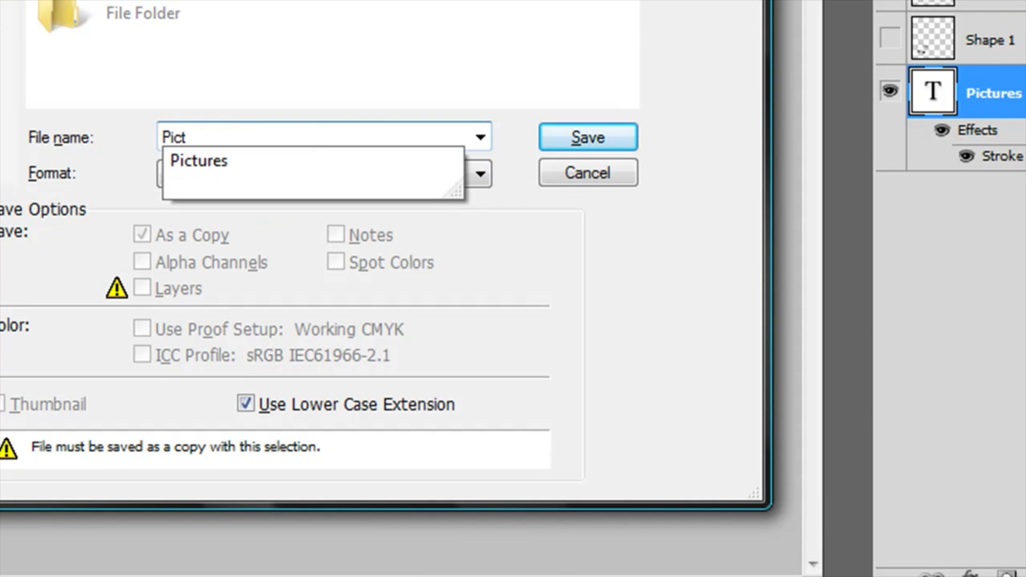
type("s Icon")
key("Return")
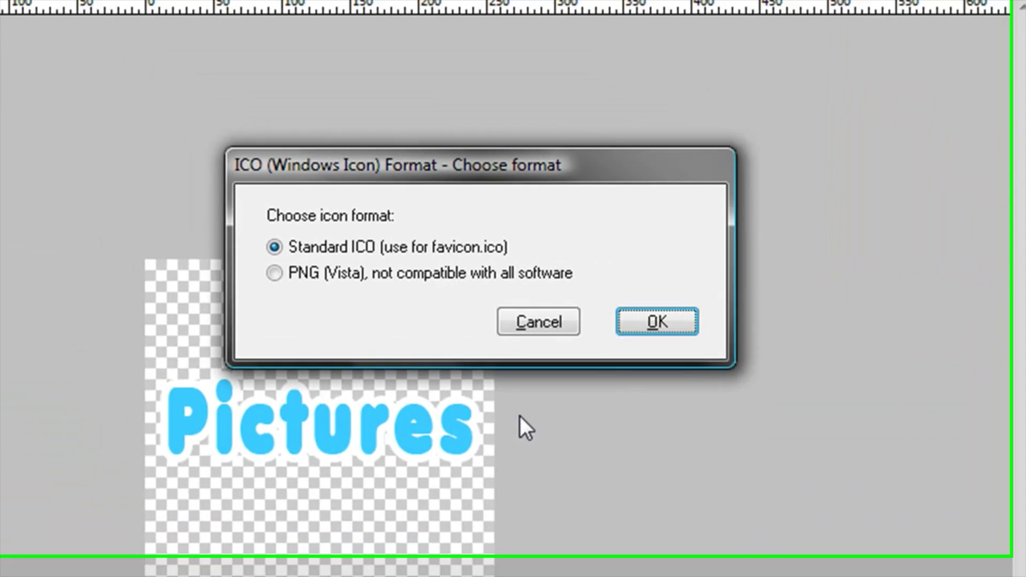
key("Return")
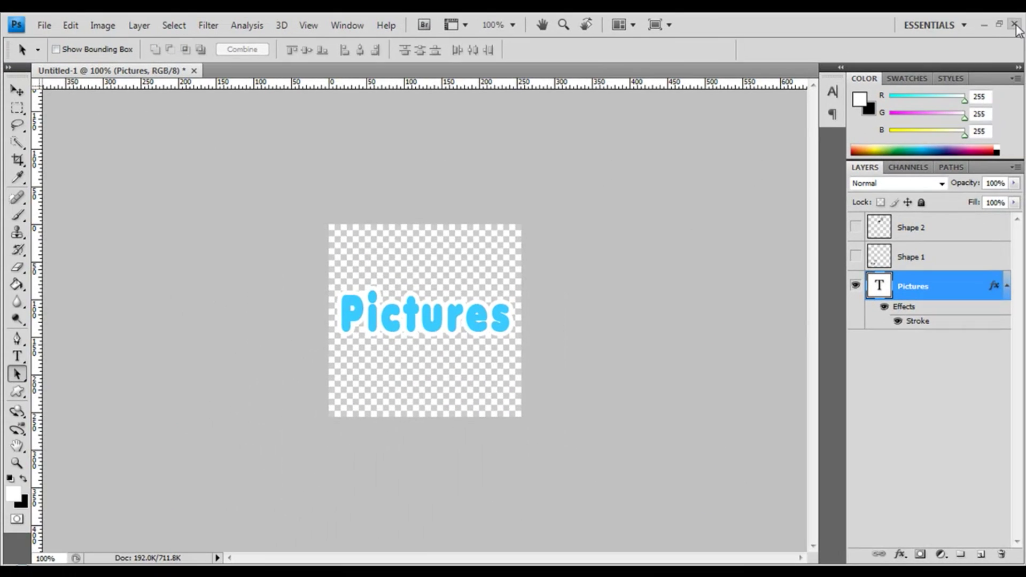
left_click(1015, 25)
left_click(524, 236)
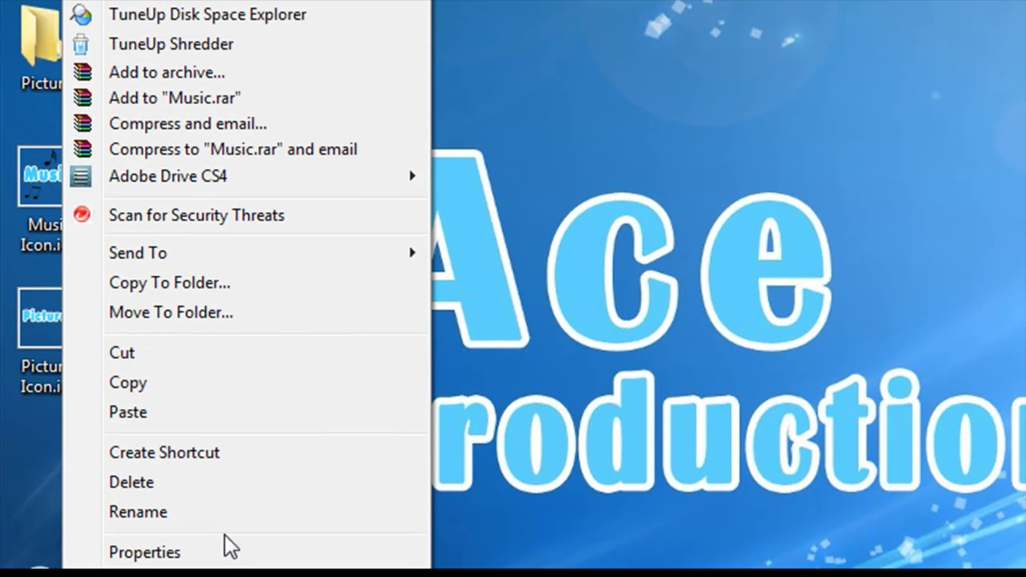
Give the desktop Music folder the custom icon Music Icon.ico through its Customize properties
left_click(228, 554)
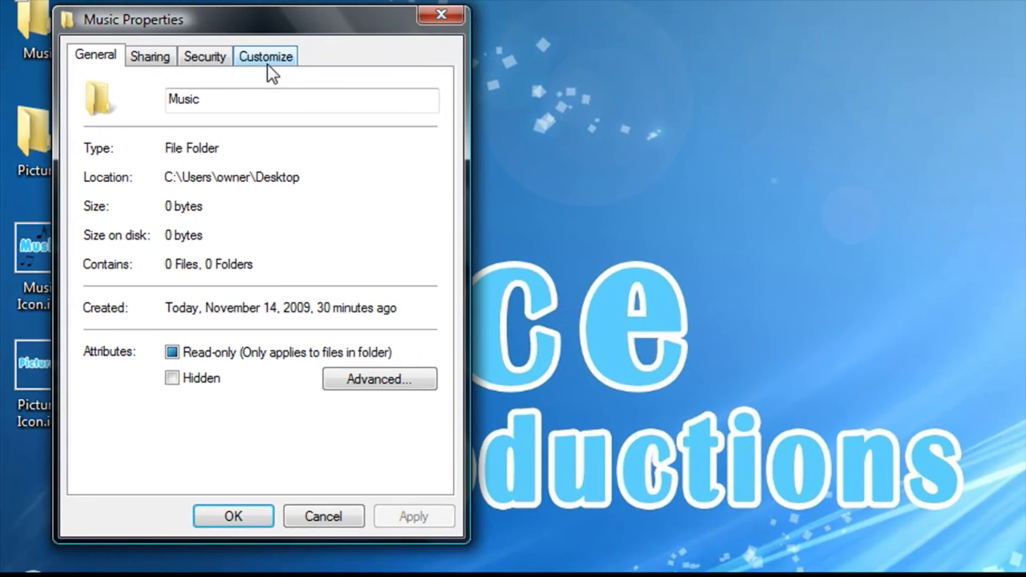
left_click(267, 59)
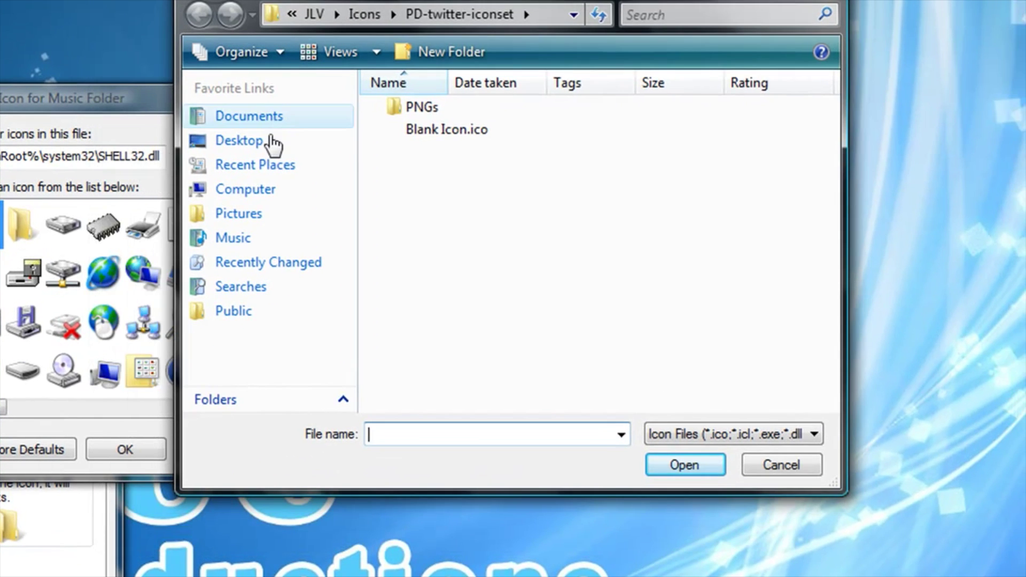
left_click(264, 139)
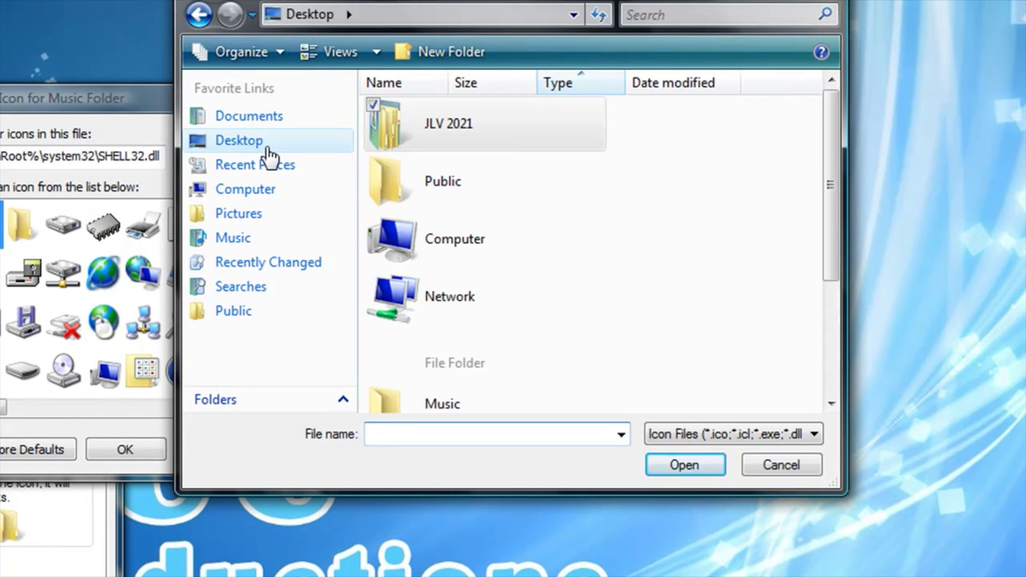
left_click(676, 262)
scroll(678, 265, "down", 3)
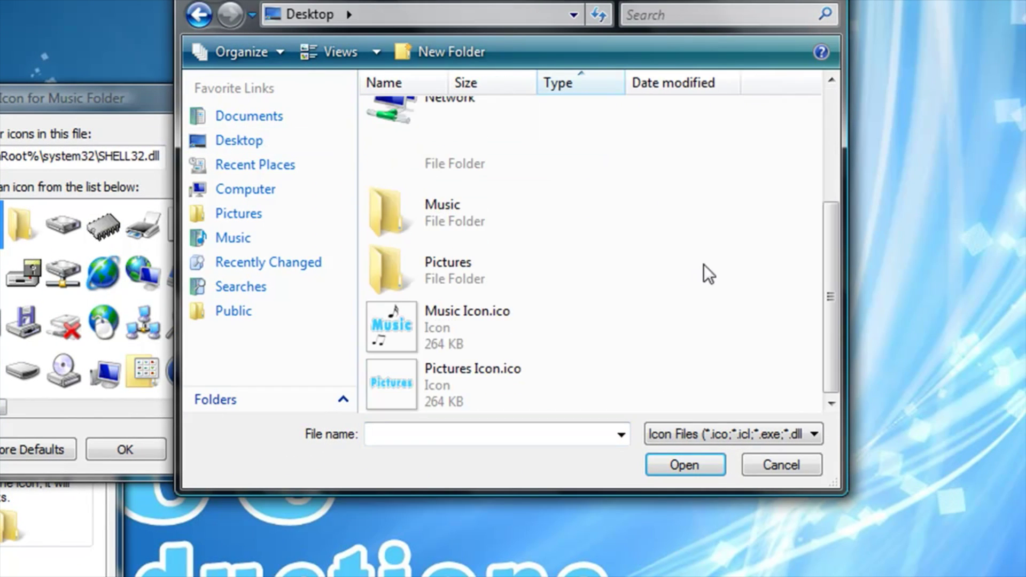
left_click(482, 322)
left_click(685, 465)
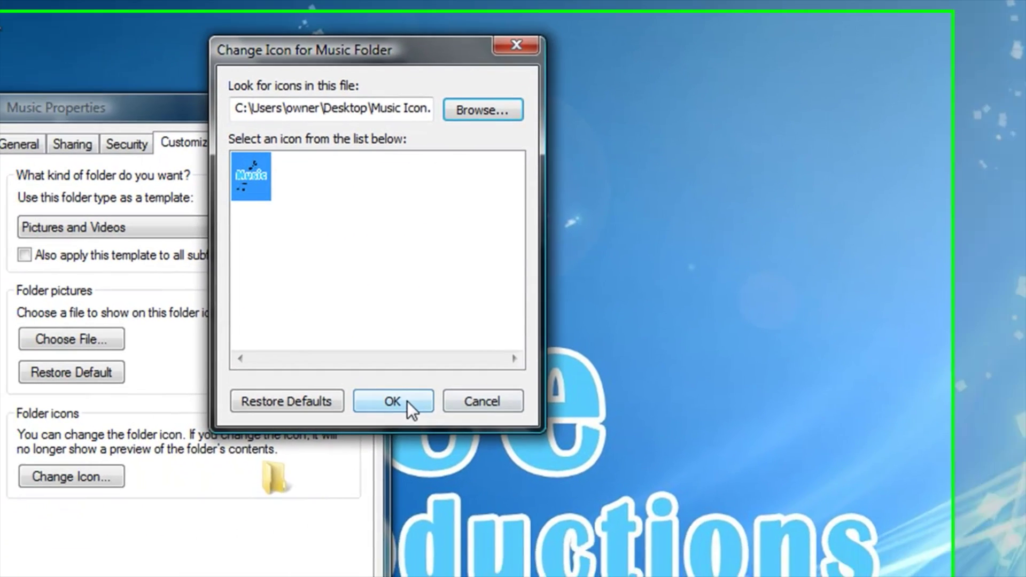
left_click(407, 403)
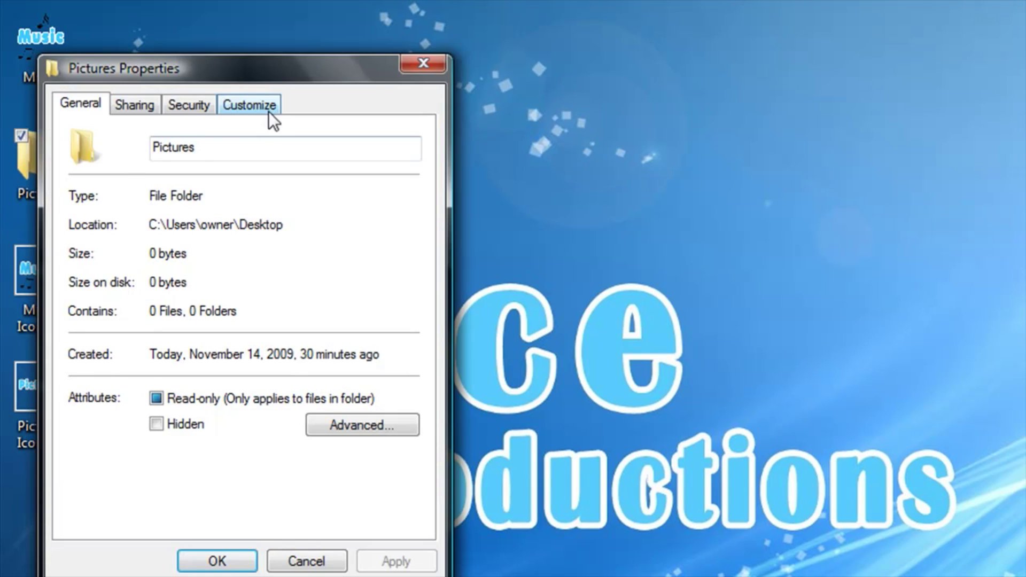
Set the Pictures folder's icon to Pictures Icon.ico from the desktop
left_click(262, 107)
left_click(114, 434)
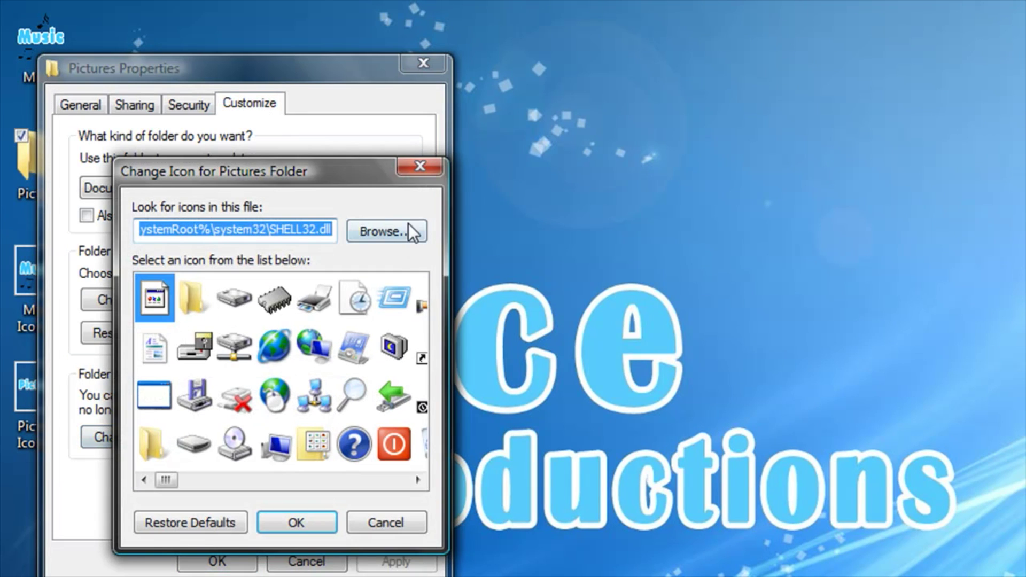
left_click(204, 220)
left_click(387, 231)
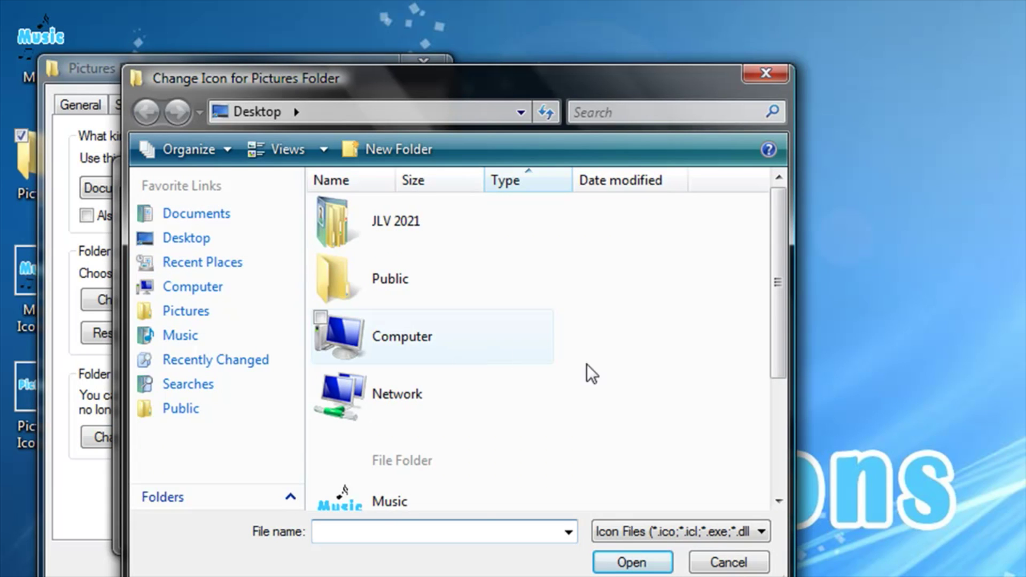
scroll(612, 394, "down", 3)
left_click(457, 489)
left_click(631, 561)
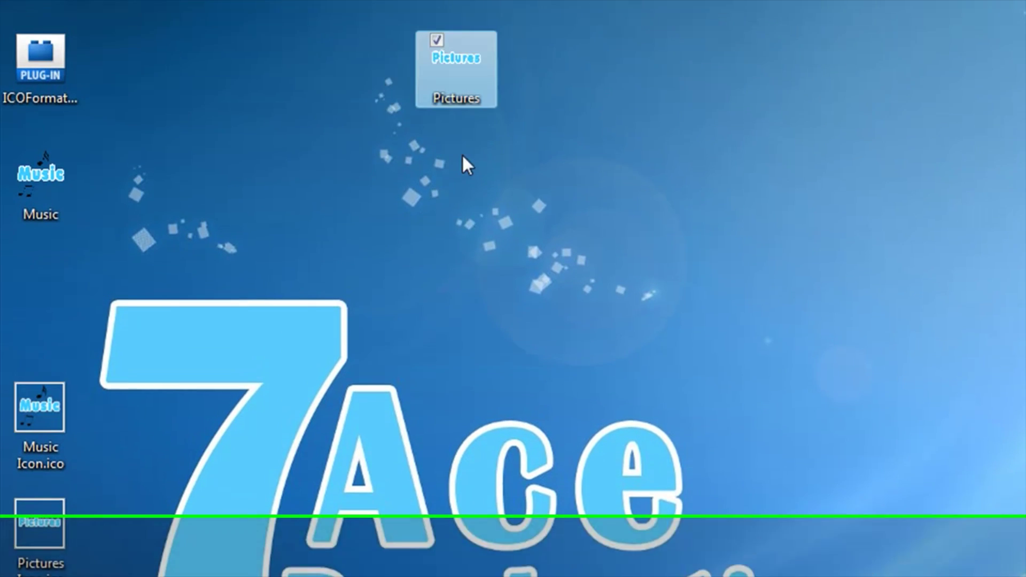
Move the Music folder up beside the Pictures folder
left_click(256, 307)
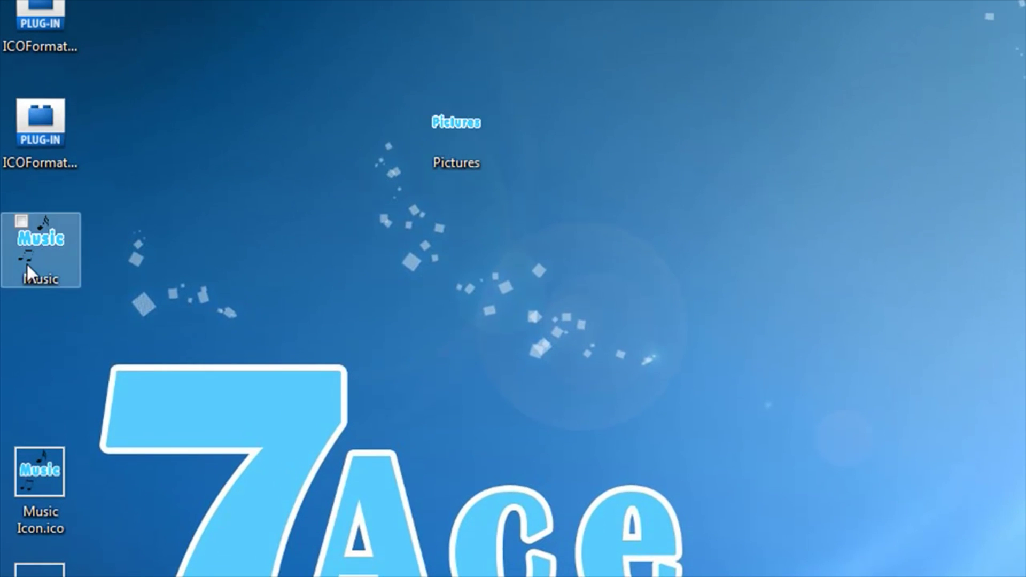
left_click_drag(27, 266, 553, 161)
left_click(652, 366)
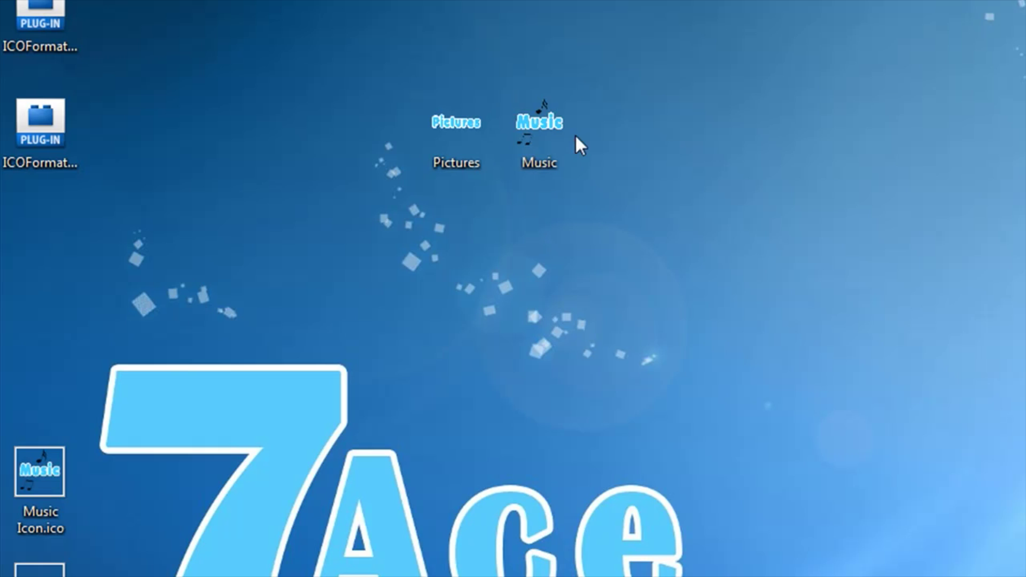
Delete both leftover .ico files from the desktop
left_click_drag(96, 366, 5, 574)
key("Delete")
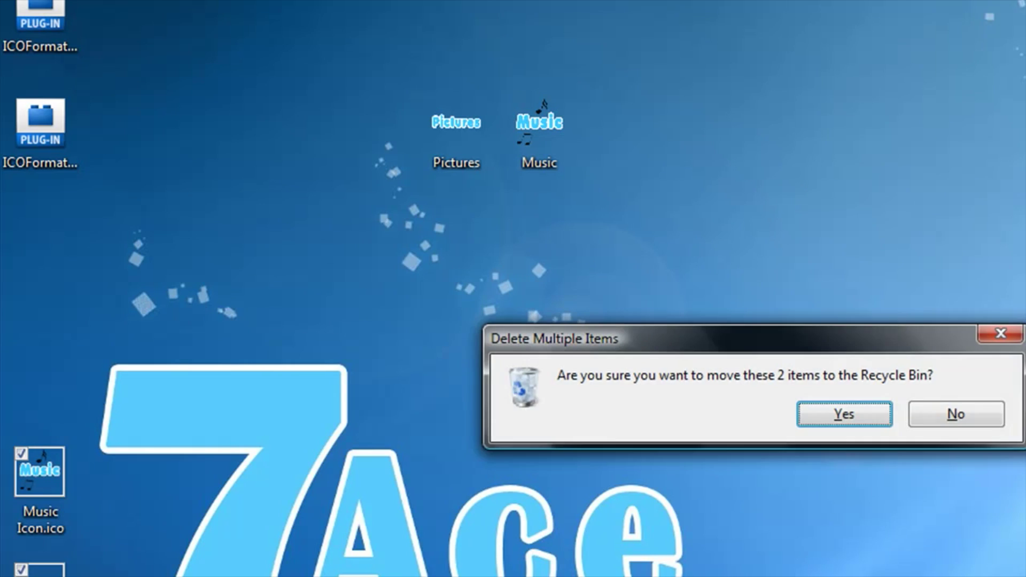
key("Return")
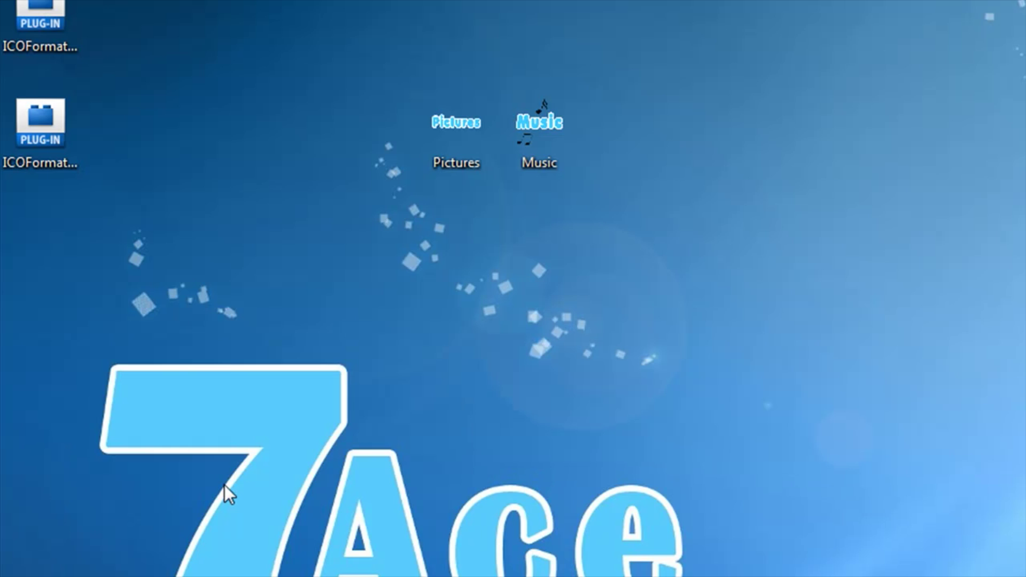